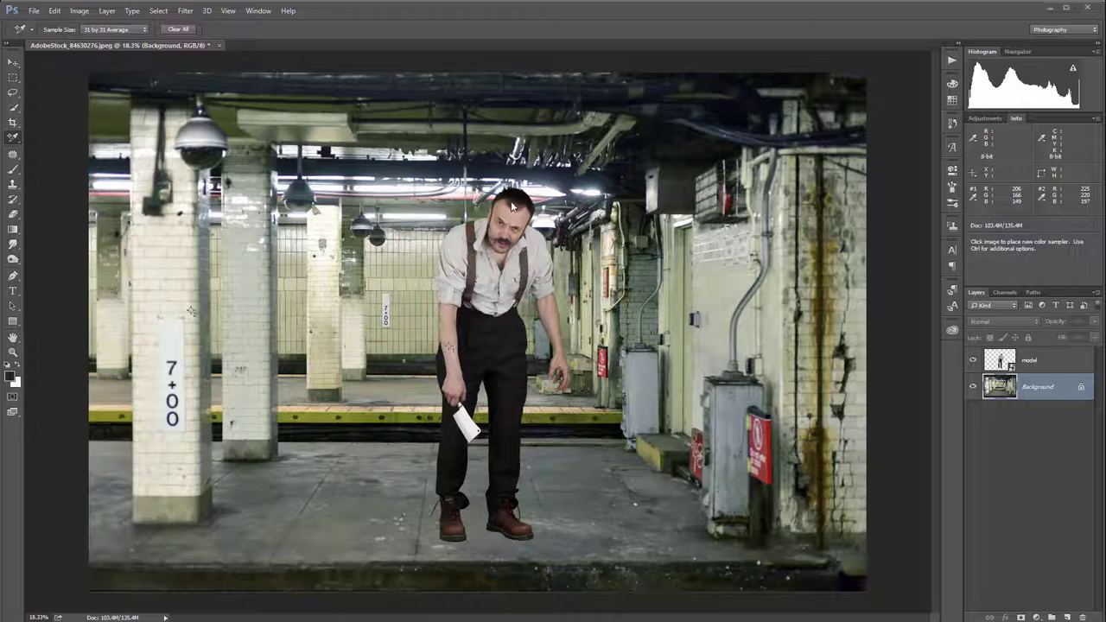
- Zoom in and pan so the man's head and shoulders sit centred in the view
{"action": "scroll", "coordinate": [449, 197], "scroll_direction": "up", "scroll_amount": 4}
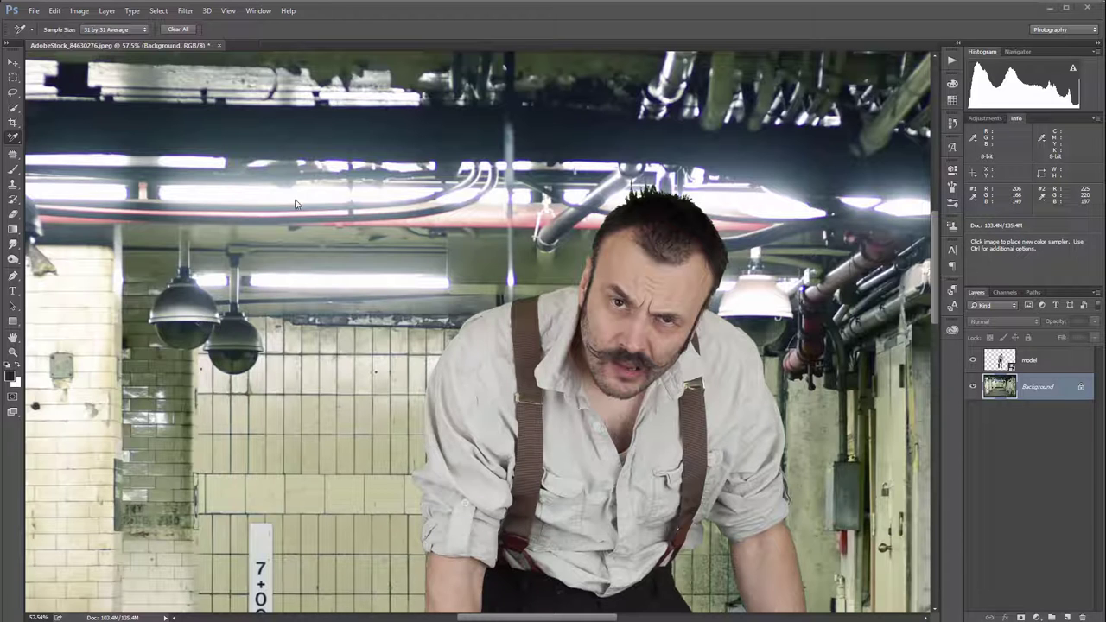
{"action": "scroll", "coordinate": [331, 192], "scroll_direction": "up", "scroll_amount": 2}
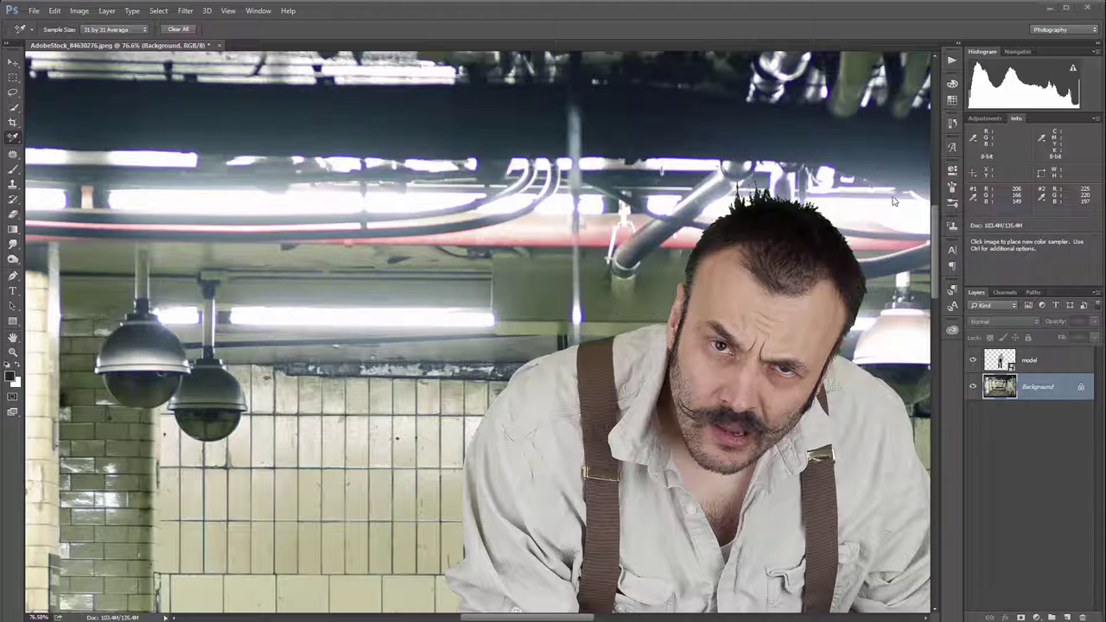
{"action": "scroll", "coordinate": [611, 303], "scroll_direction": "down", "scroll_amount": 3}
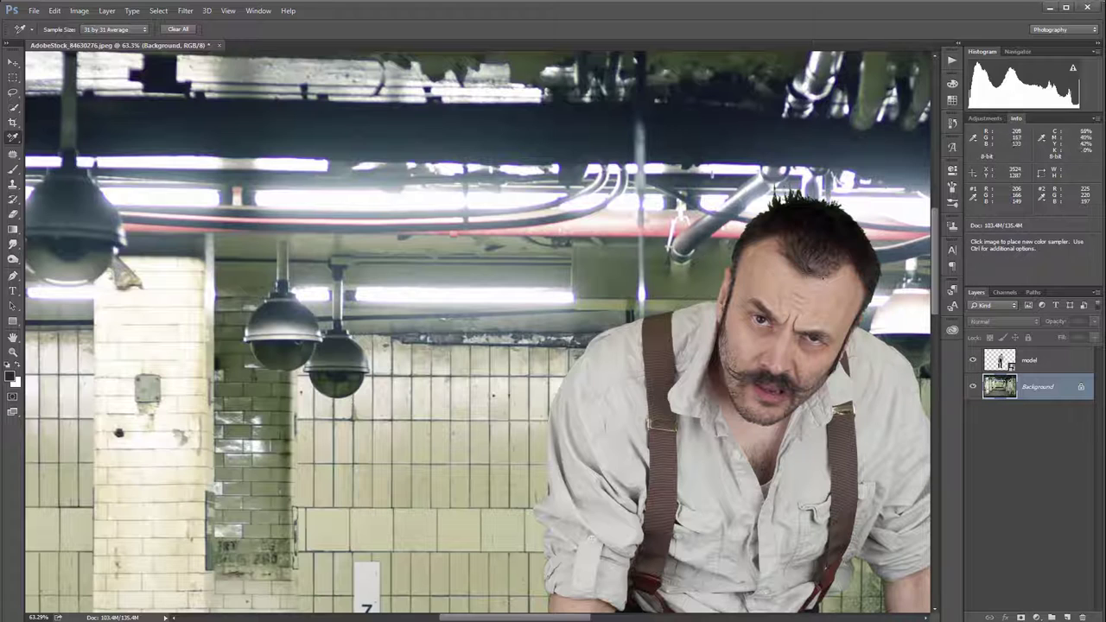
{"action": "left_click_drag", "start_coordinate": [815, 262], "coordinate": [519, 259]}
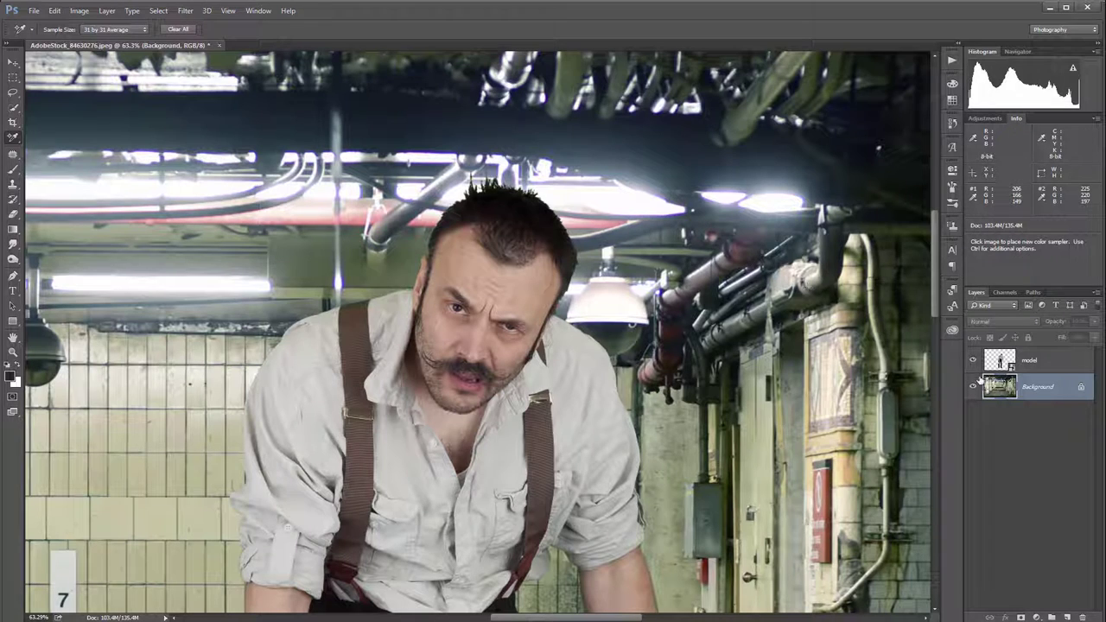
- Load the model layer's outline as a selection and add an empty Layer 1 above it
{"action": "left_click", "coordinate": [998, 362]}
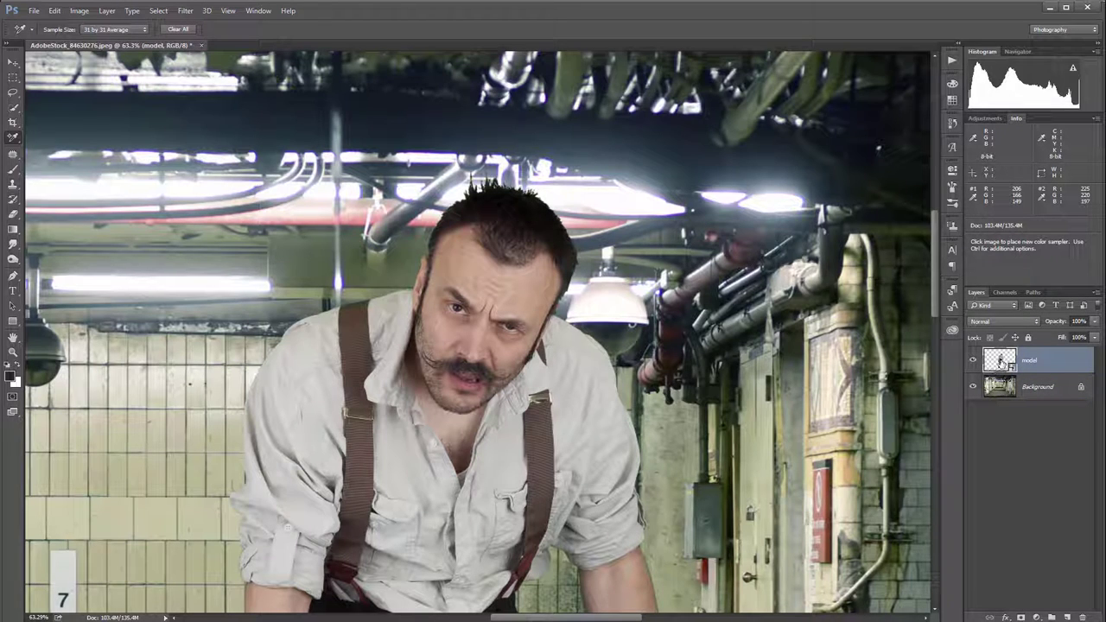
{"action": "key", "text": "ctrl"}
{"action": "left_click", "coordinate": [999, 361], "text": "ctrl"}
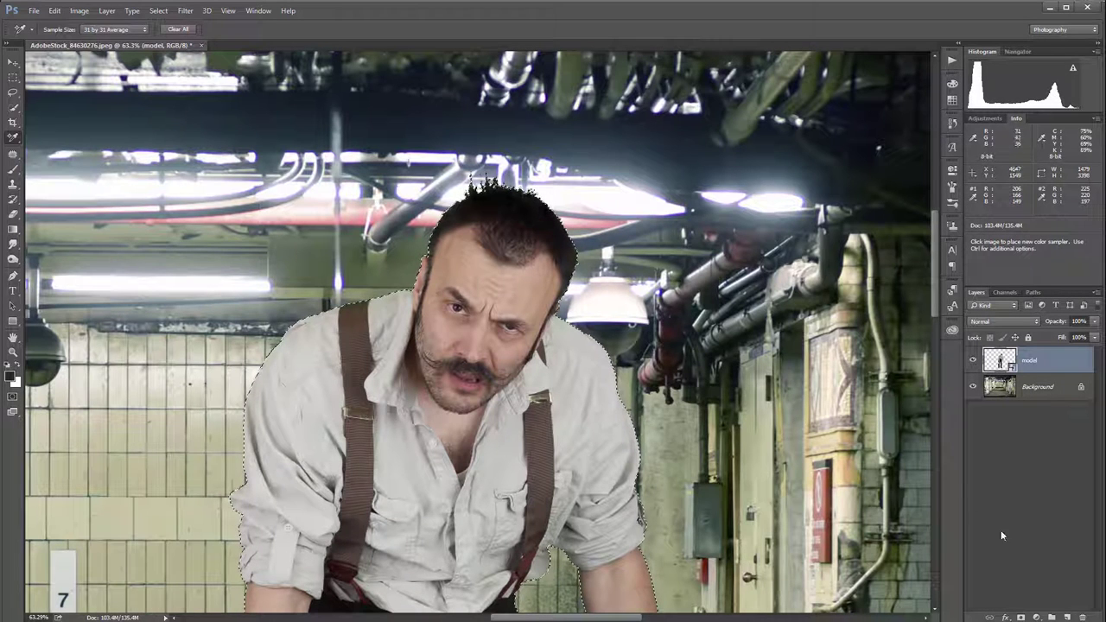
{"action": "left_click", "coordinate": [1067, 617]}
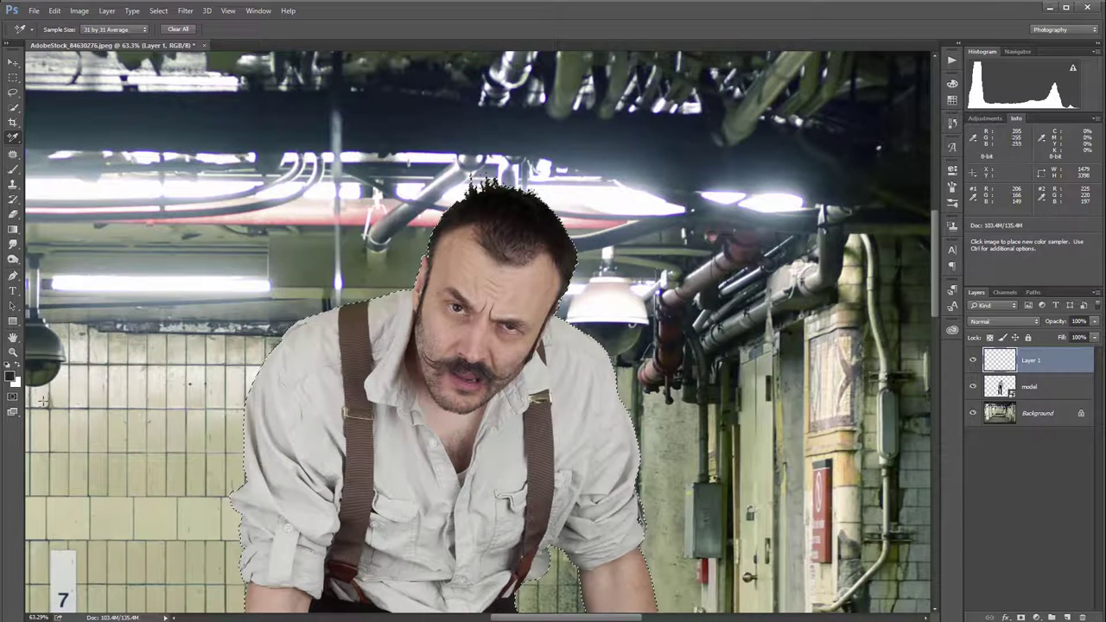
- Sample a pale lavender-white from the ceiling lights and fill the man's silhouette with it
{"action": "left_click", "coordinate": [11, 377]}
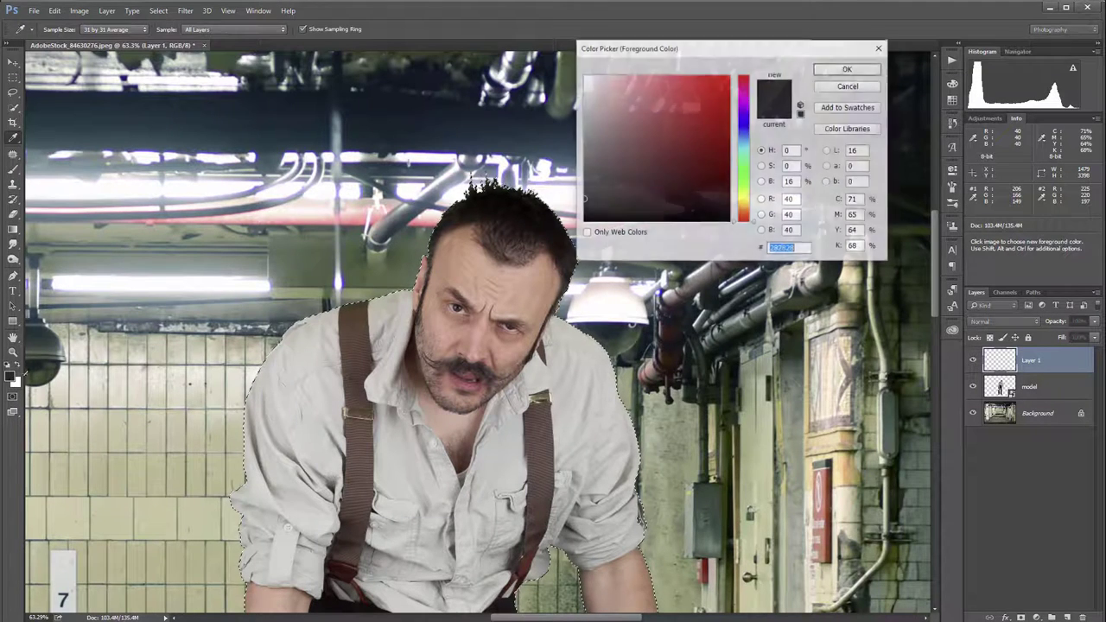
{"action": "left_click", "coordinate": [551, 184]}
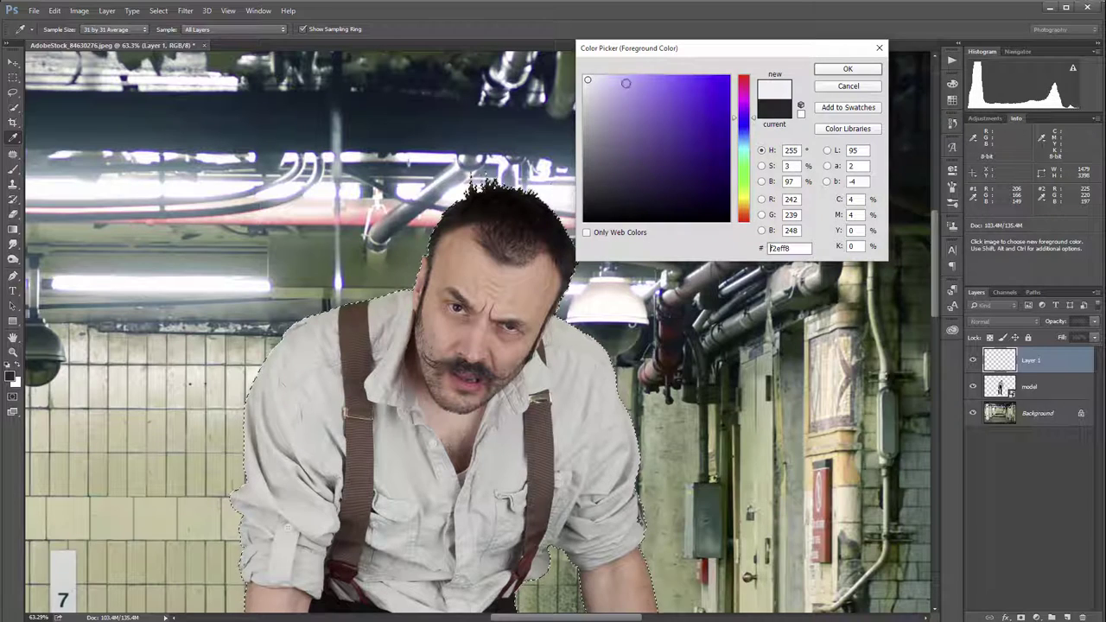
{"action": "left_click", "coordinate": [838, 69]}
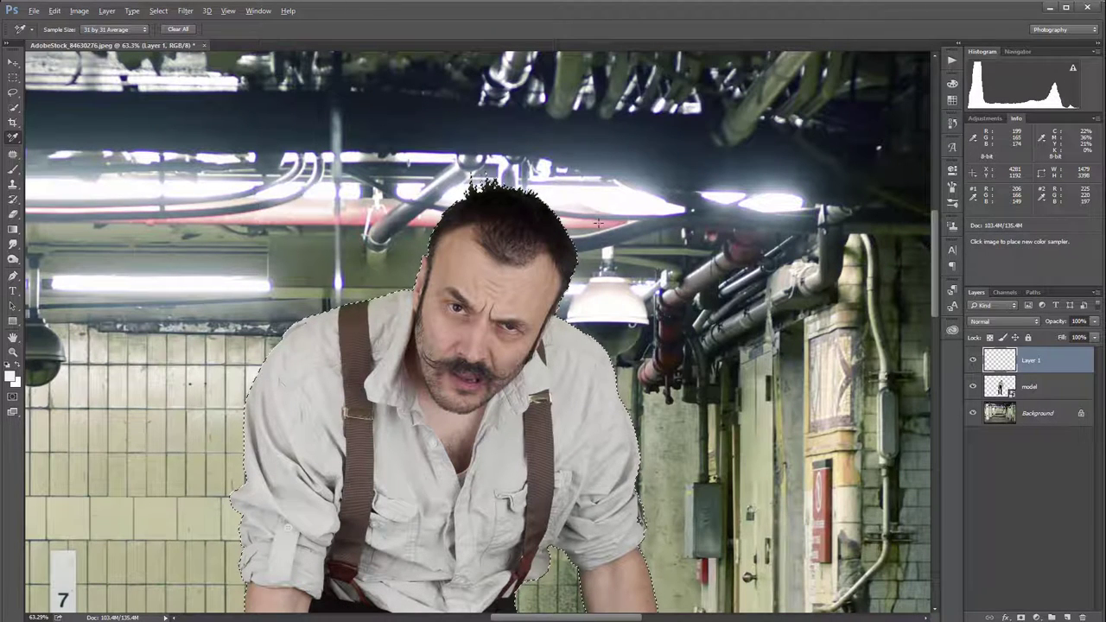
{"action": "key", "text": "alt+BackSpace"}
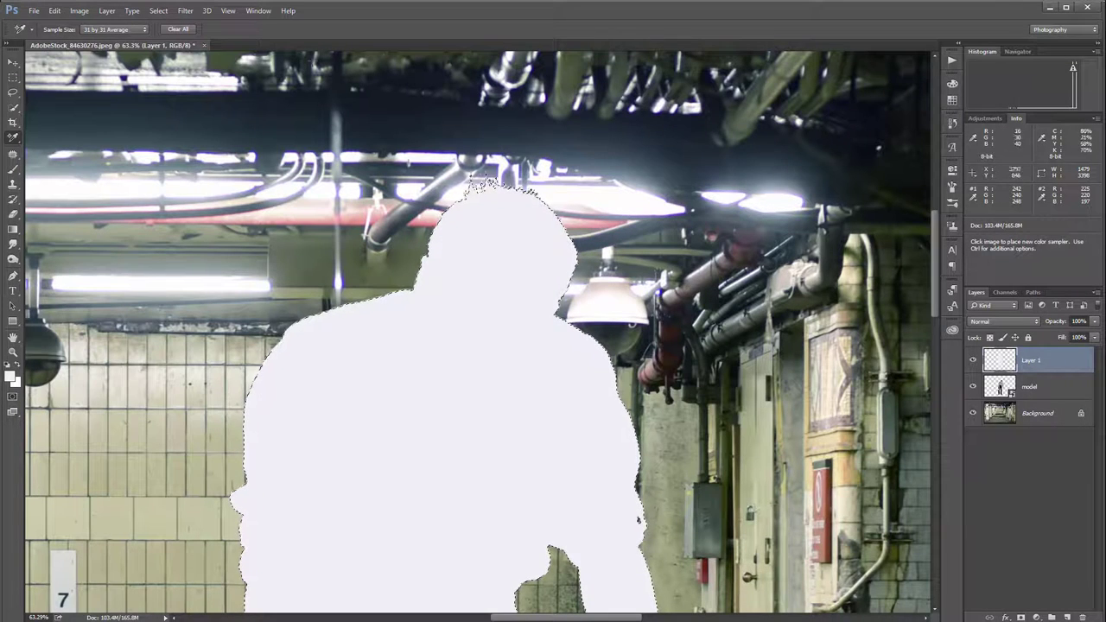
- Contract the selection by 5 pixels and delete the fill inside, leaving a thin rim
{"action": "left_click", "coordinate": [158, 10]}
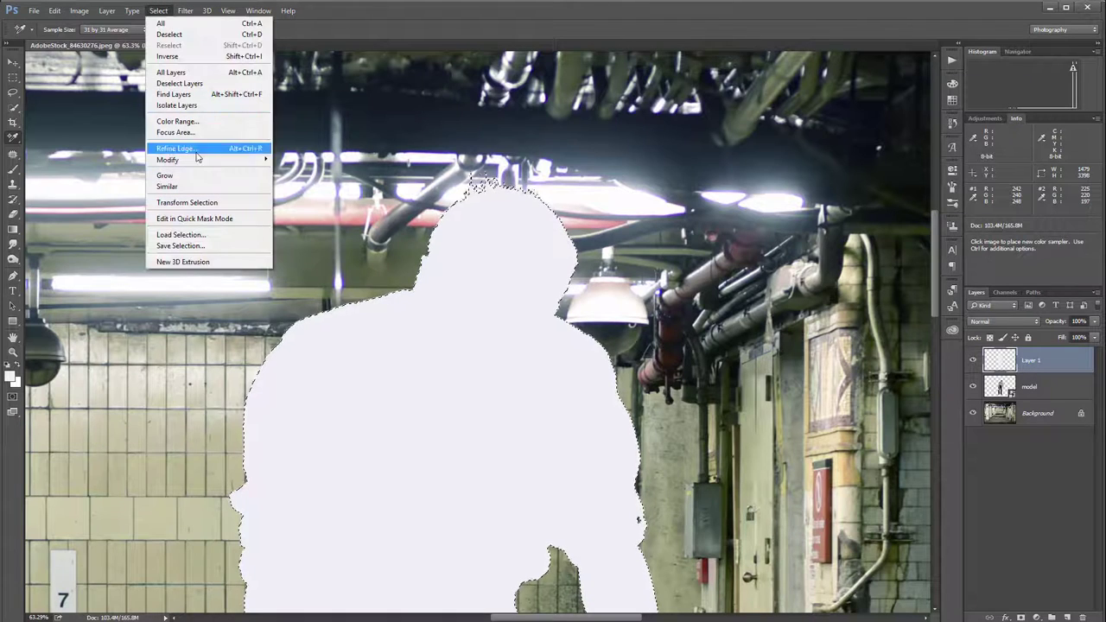
{"action": "mouse_move", "coordinate": [173, 160]}
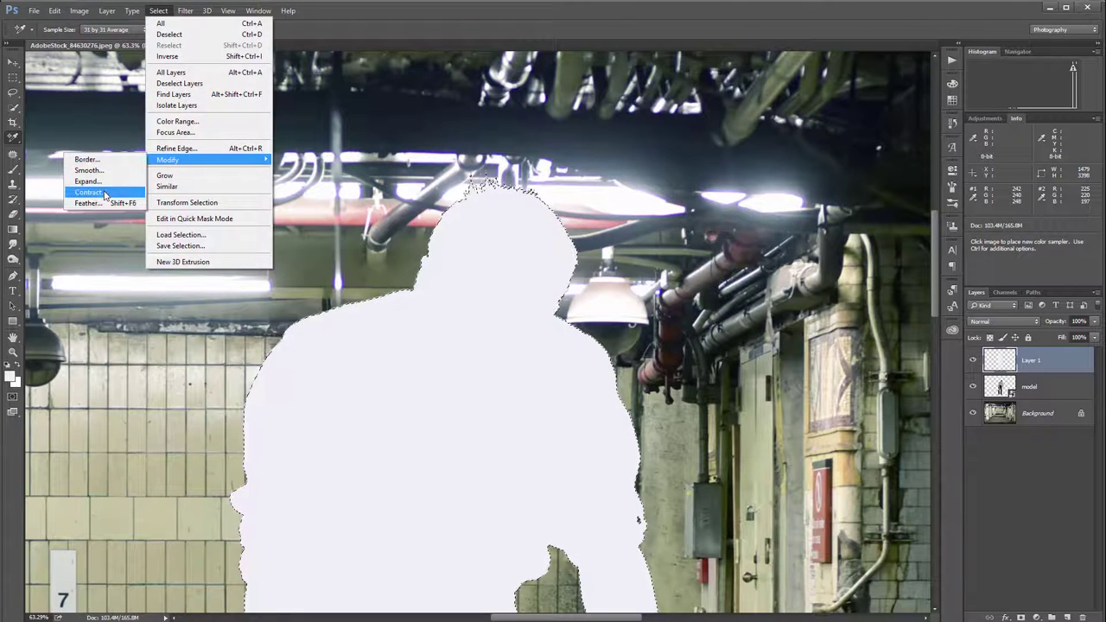
{"action": "left_click", "coordinate": [90, 192]}
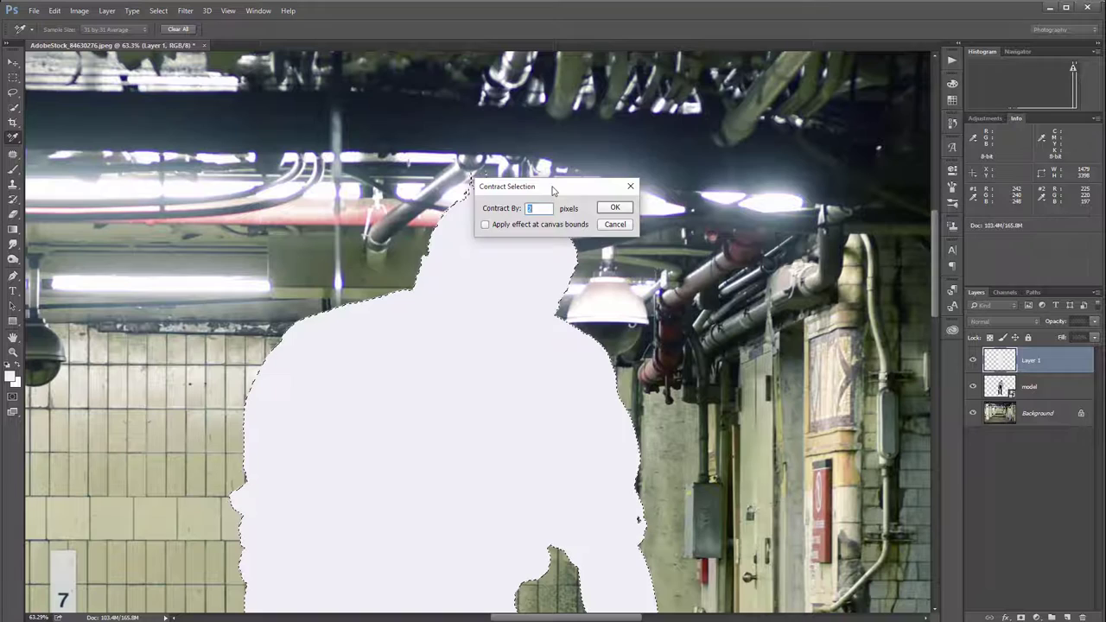
{"action": "left_click_drag", "start_coordinate": [553, 190], "coordinate": [674, 155]}
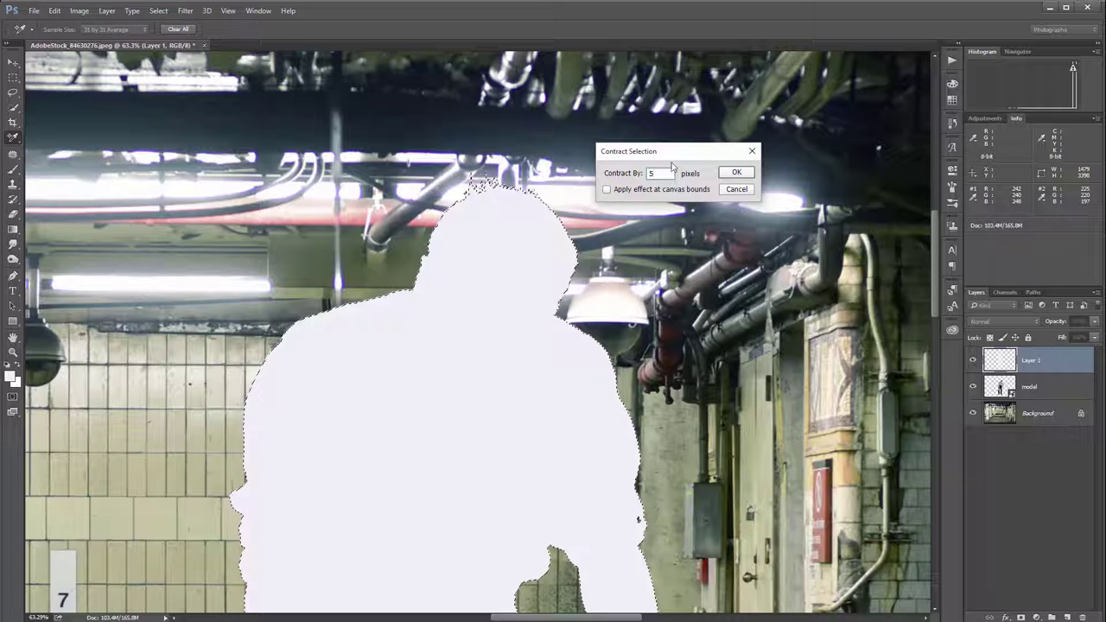
{"action": "left_click", "coordinate": [739, 172]}
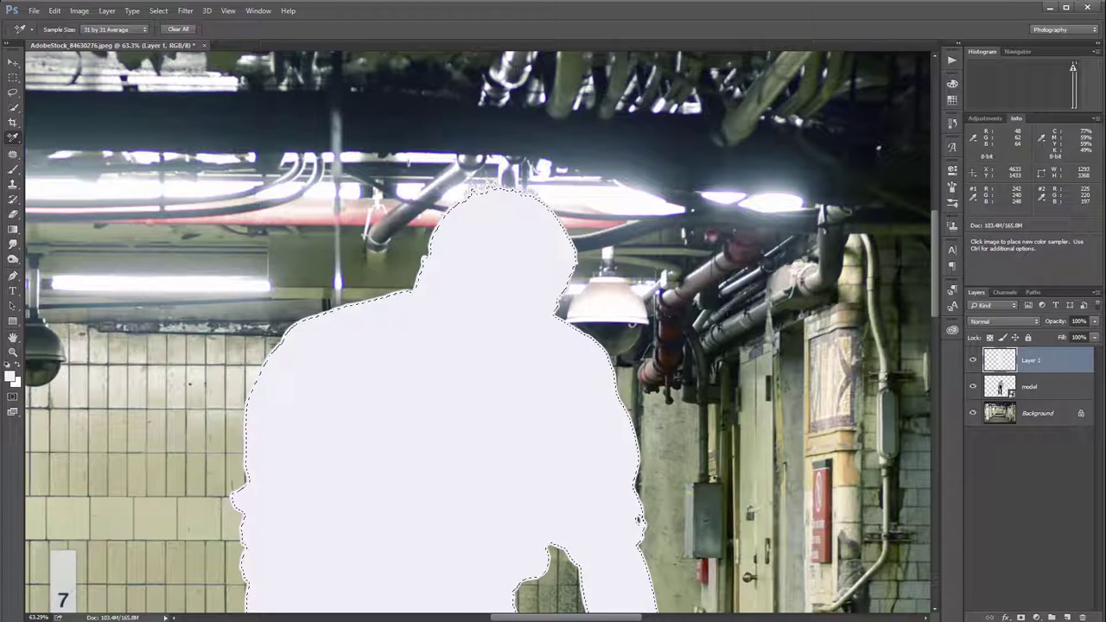
{"action": "key", "text": "Delete"}
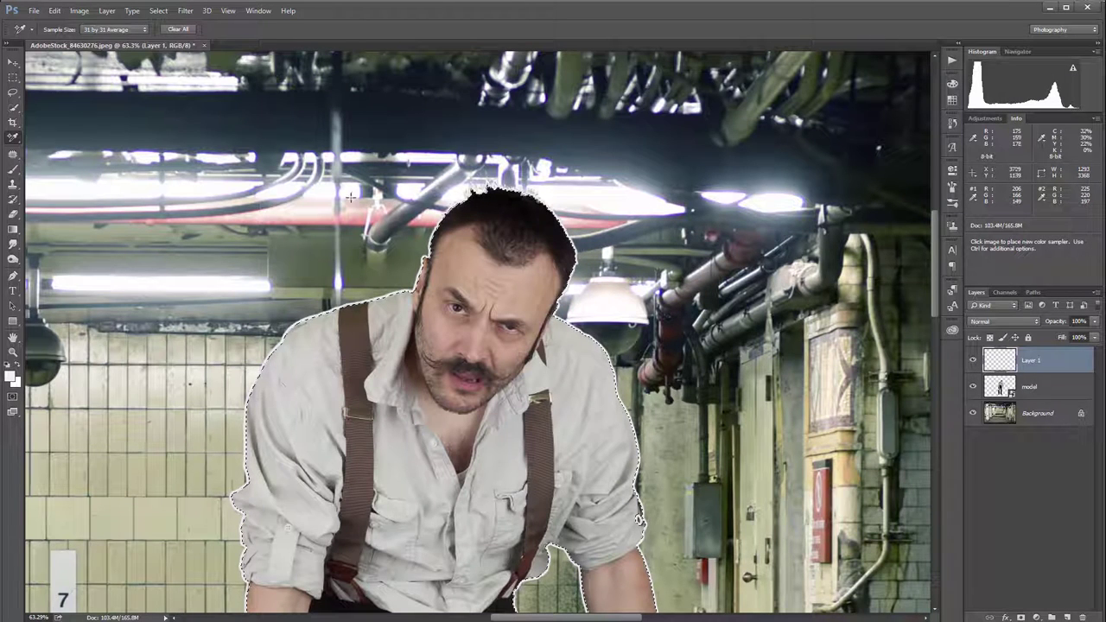
- Switch to the Rectangular Marquee tool and reload the model's outline as a selection
{"action": "left_click", "coordinate": [13, 77]}
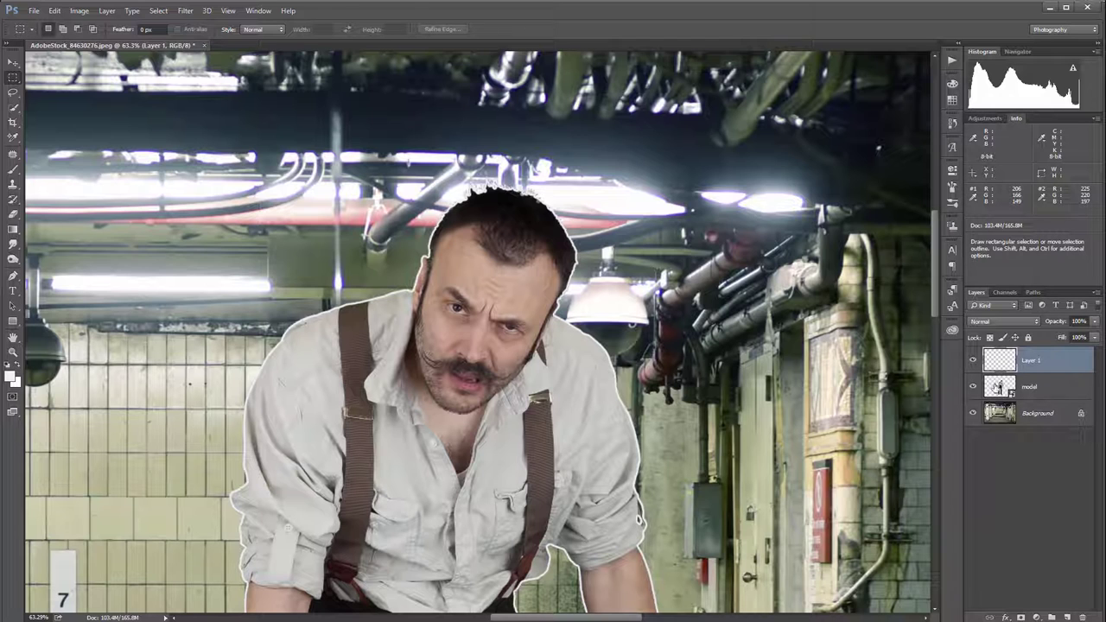
{"action": "left_click", "coordinate": [1000, 388], "text": "ctrl"}
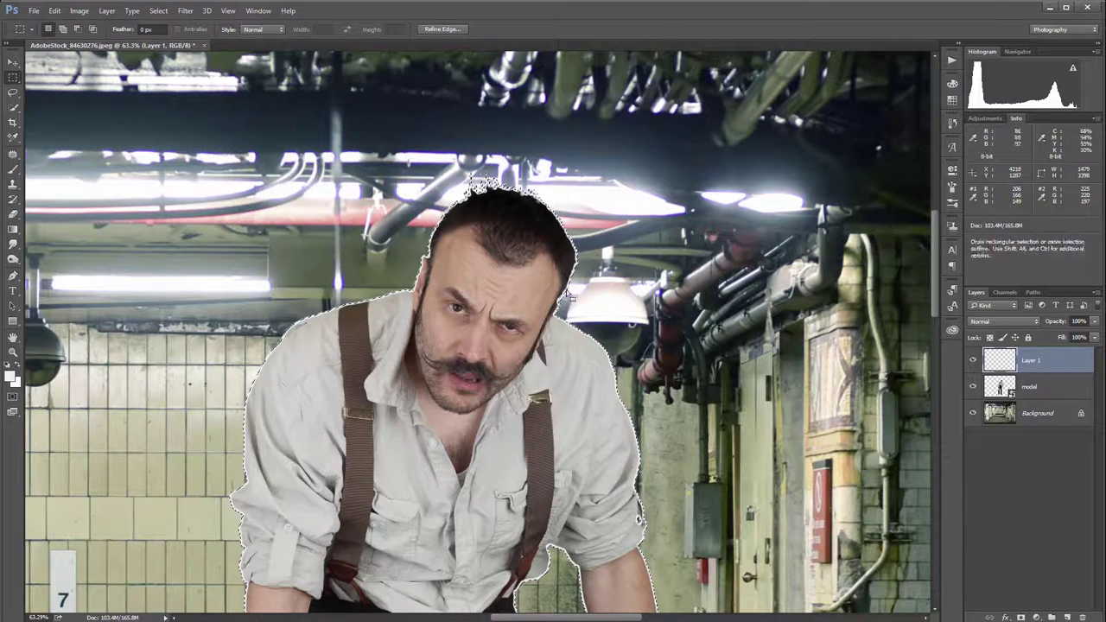
- Apply a Gaussian Blur with a radius of about 5 pixels to the pale rim
{"action": "left_click", "coordinate": [185, 12]}
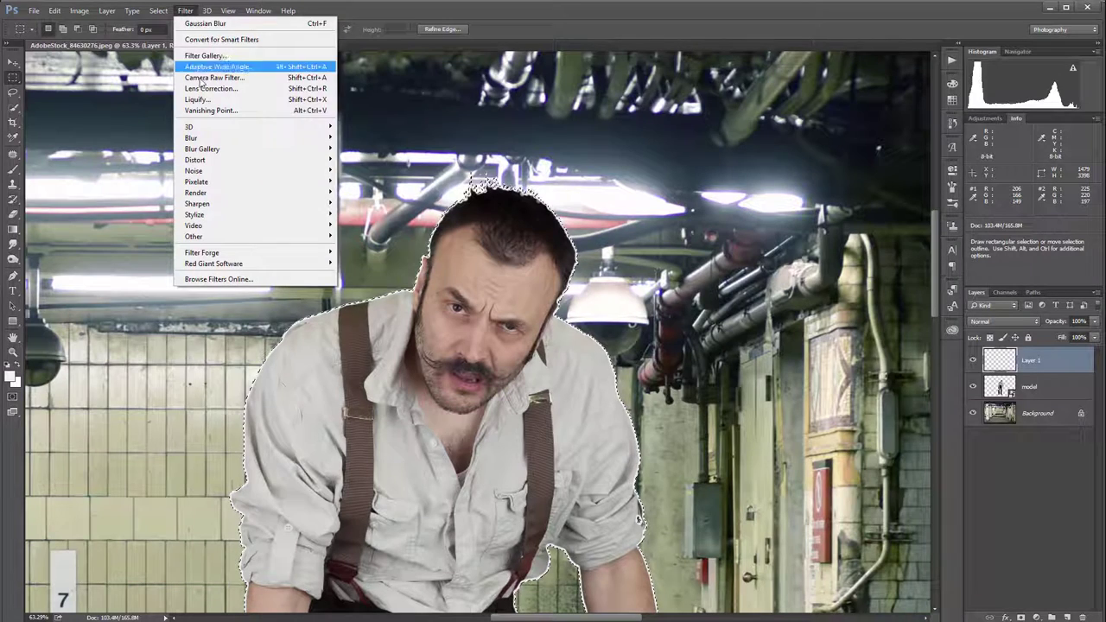
{"action": "mouse_move", "coordinate": [225, 150]}
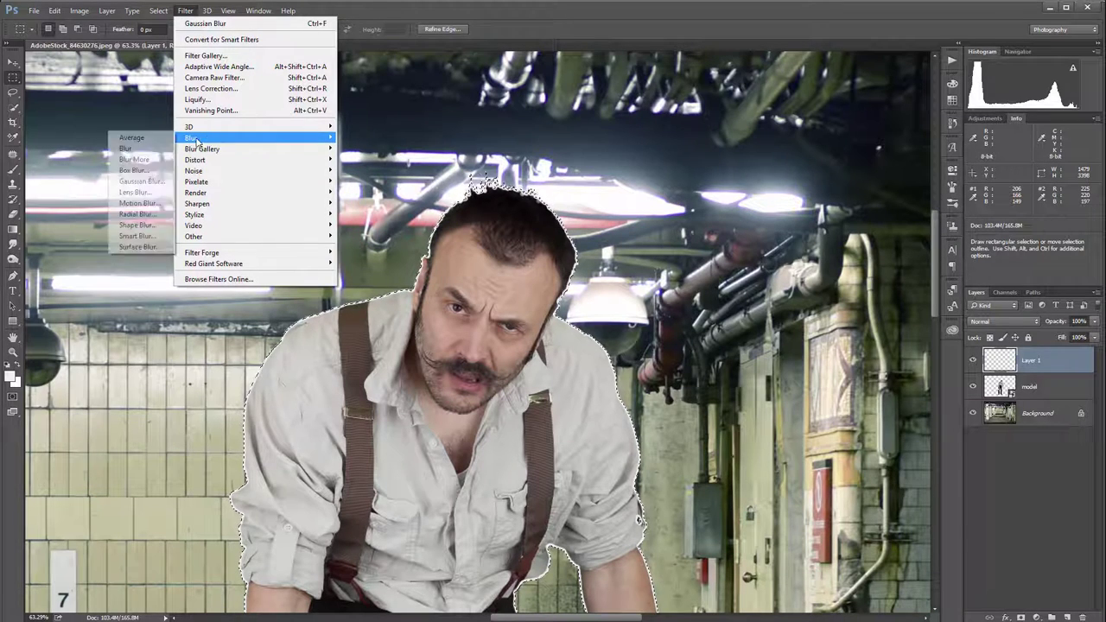
{"action": "left_click", "coordinate": [142, 181]}
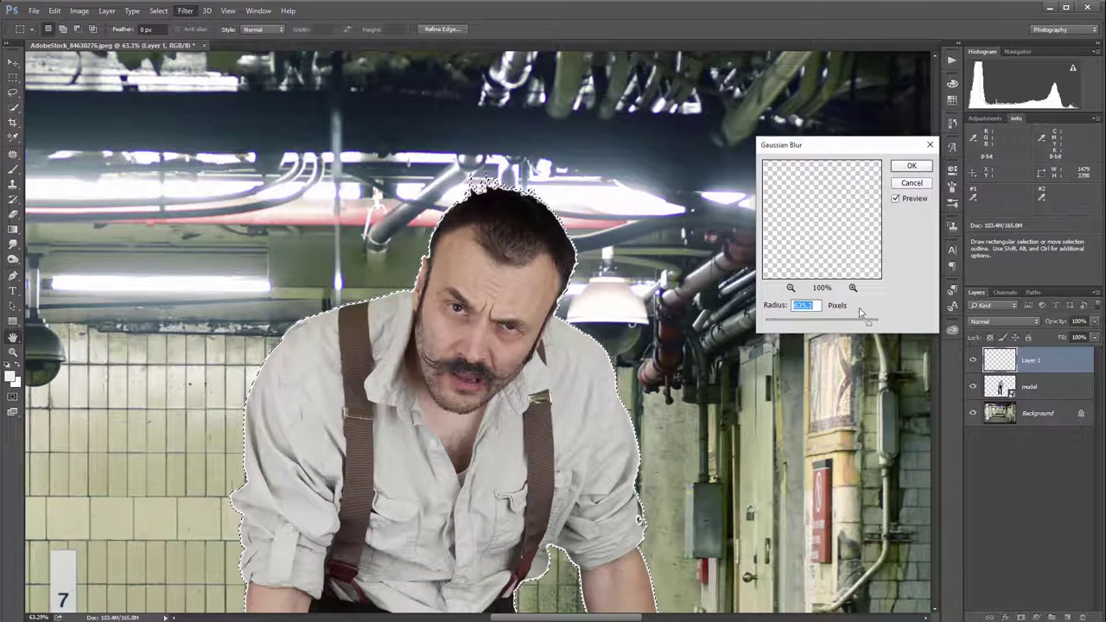
{"action": "left_click_drag", "start_coordinate": [868, 322], "coordinate": [794, 321]}
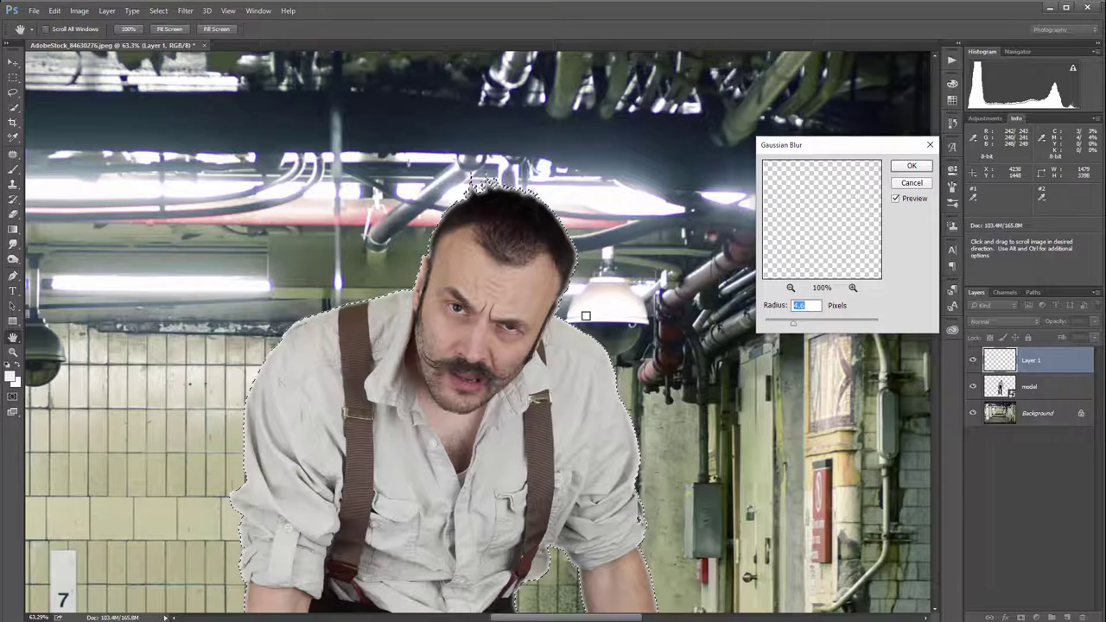
{"action": "mouse_move", "coordinate": [793, 324]}
{"action": "left_mouse_down"}
{"action": "mouse_move", "coordinate": [819, 326]}
{"action": "mouse_move", "coordinate": [801, 326]}
{"action": "left_mouse_up"}
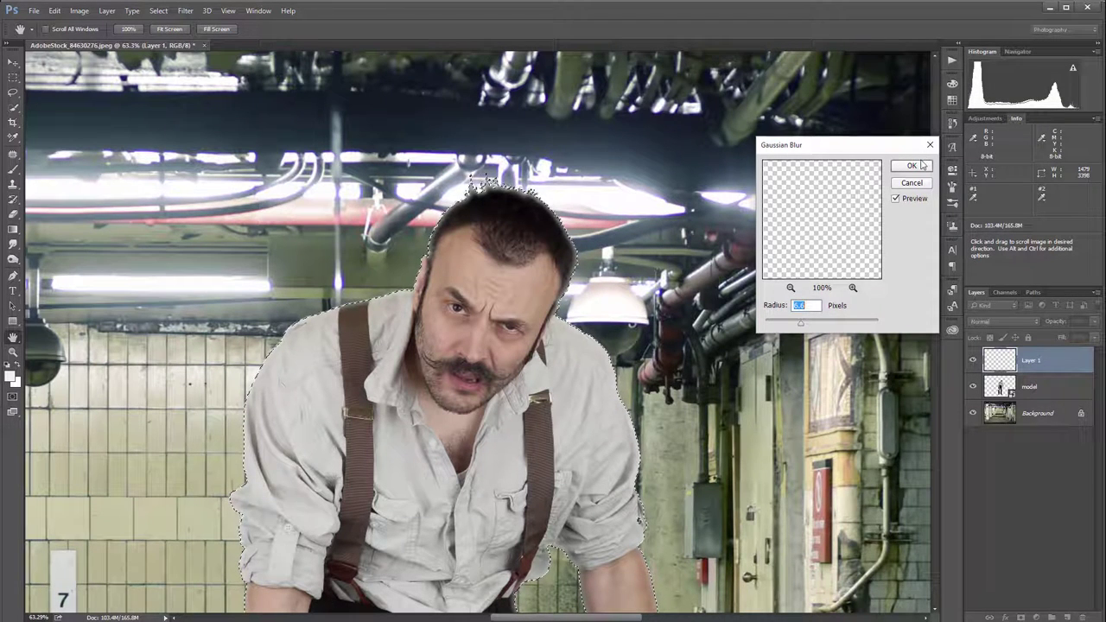
{"action": "left_click", "coordinate": [912, 166]}
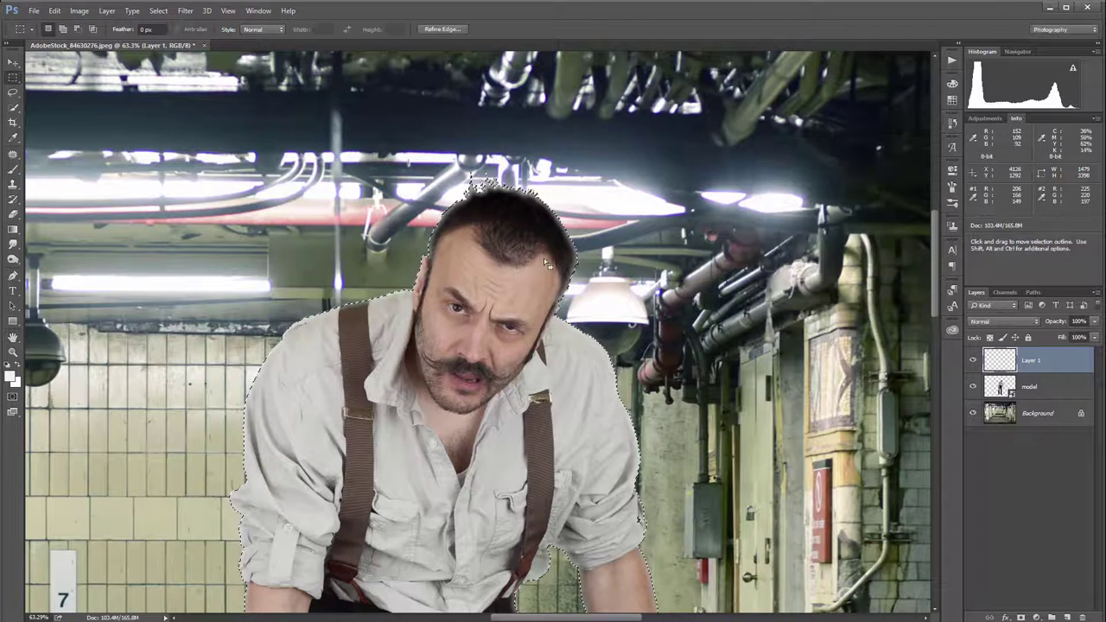
- Deselect, try Soft Light blending on Layer 1, and toggle its visibility to compare
{"action": "key", "text": "ctrl+d"}
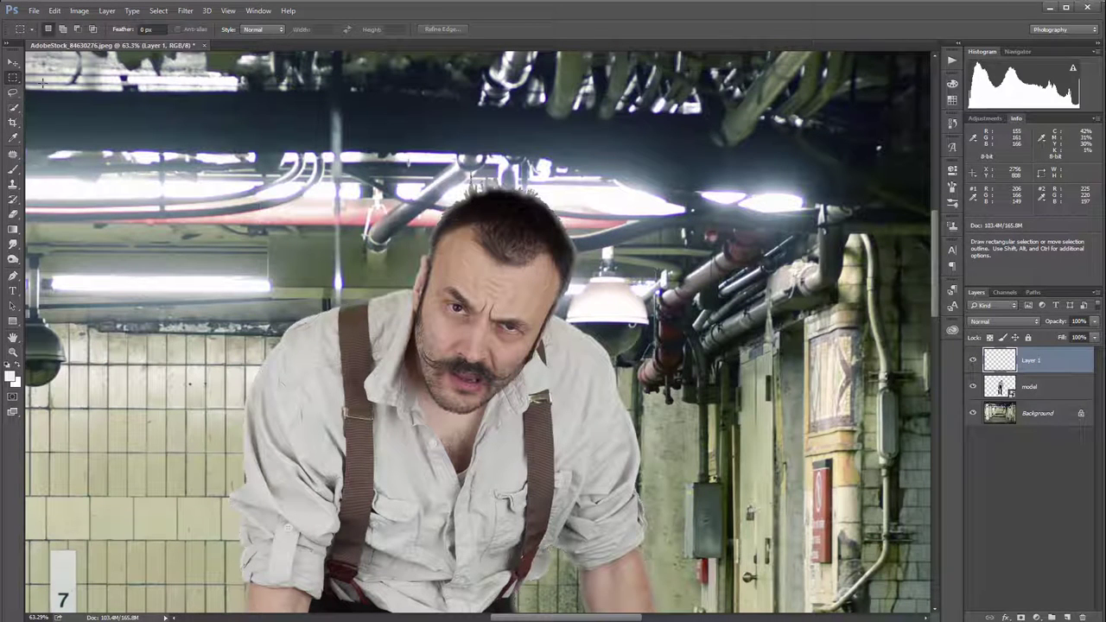
{"action": "left_click", "coordinate": [1020, 321]}
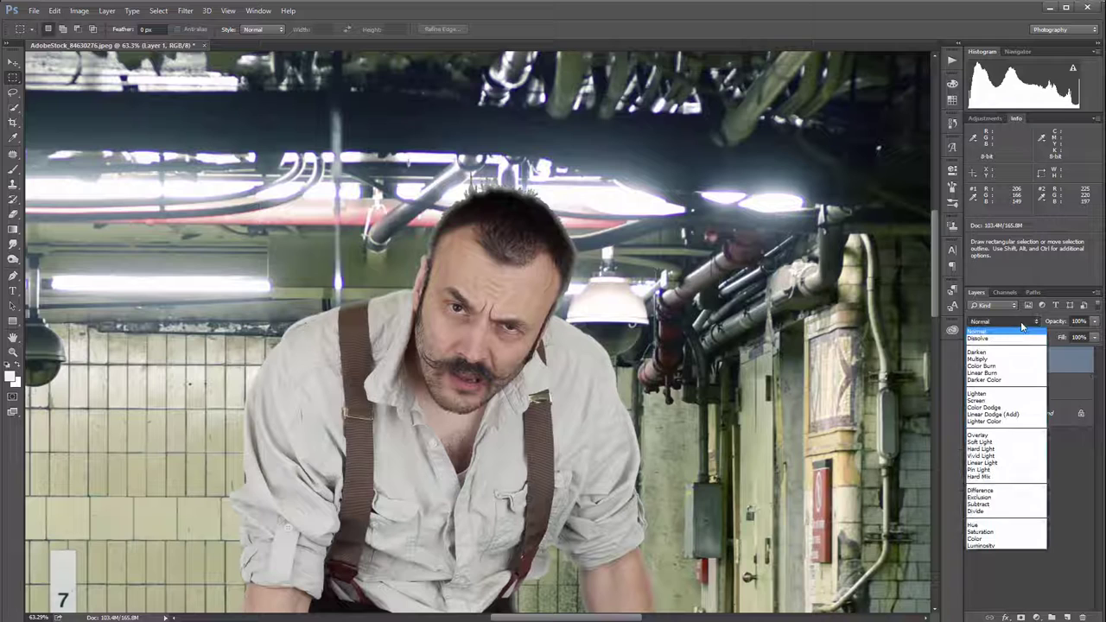
{"action": "left_click", "coordinate": [980, 441]}
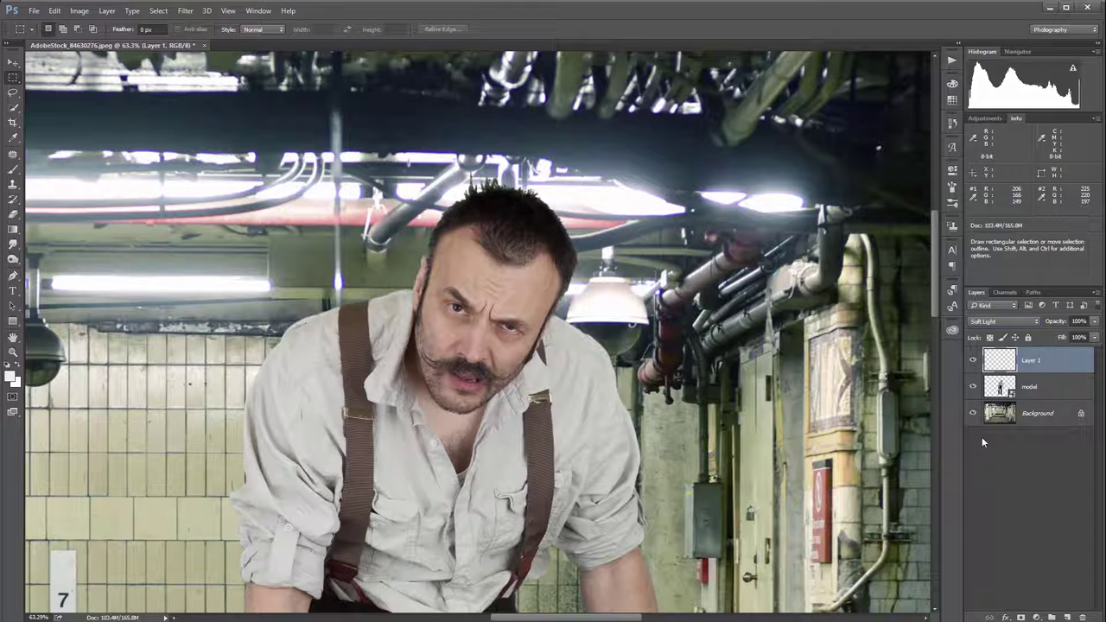
{"action": "left_click", "coordinate": [972, 363]}
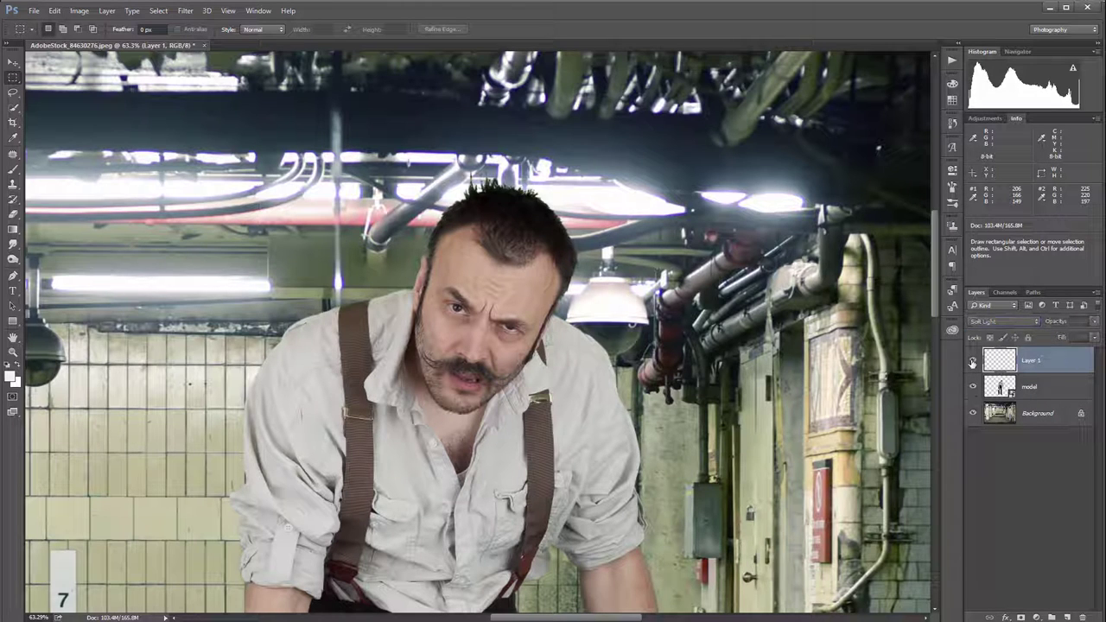
{"action": "left_click", "coordinate": [972, 363]}
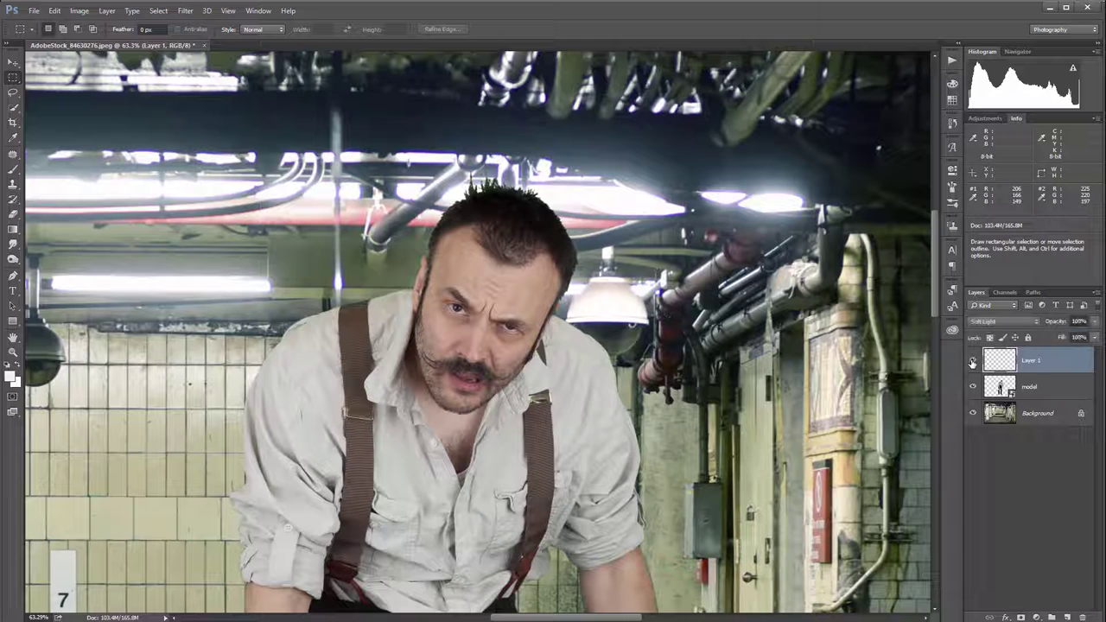
{"action": "left_click", "coordinate": [973, 363]}
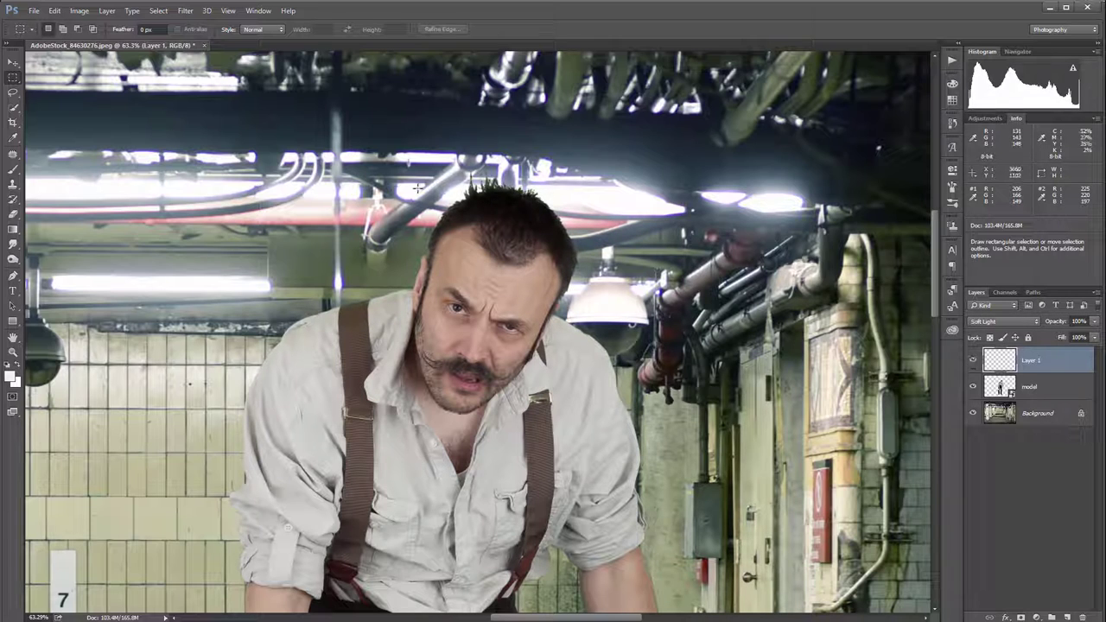
- Set Layer 1 to Screen blend mode at 67% opacity
{"action": "left_click", "coordinate": [1003, 321]}
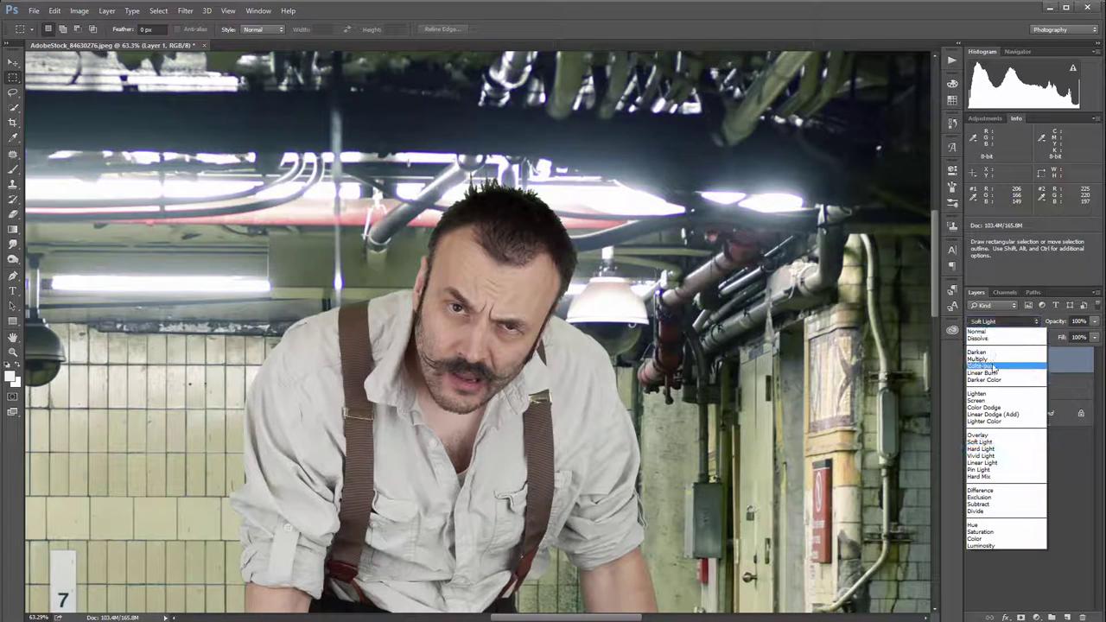
{"action": "left_click", "coordinate": [977, 400]}
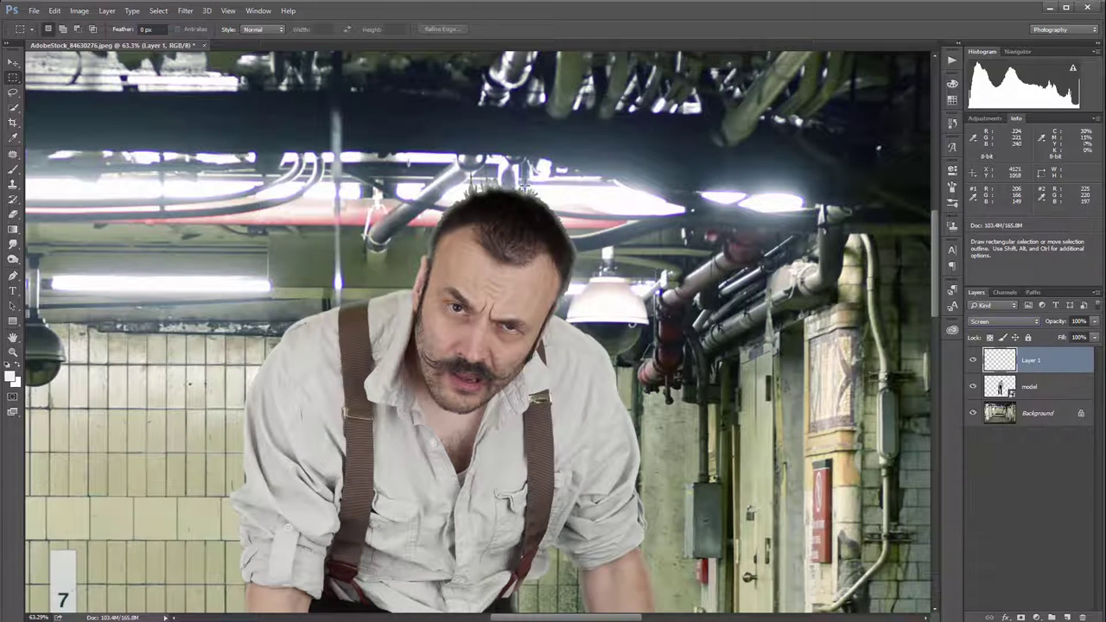
{"action": "left_click", "coordinate": [1095, 324]}
{"action": "left_click_drag", "start_coordinate": [1055, 336], "coordinate": [1070, 336]}
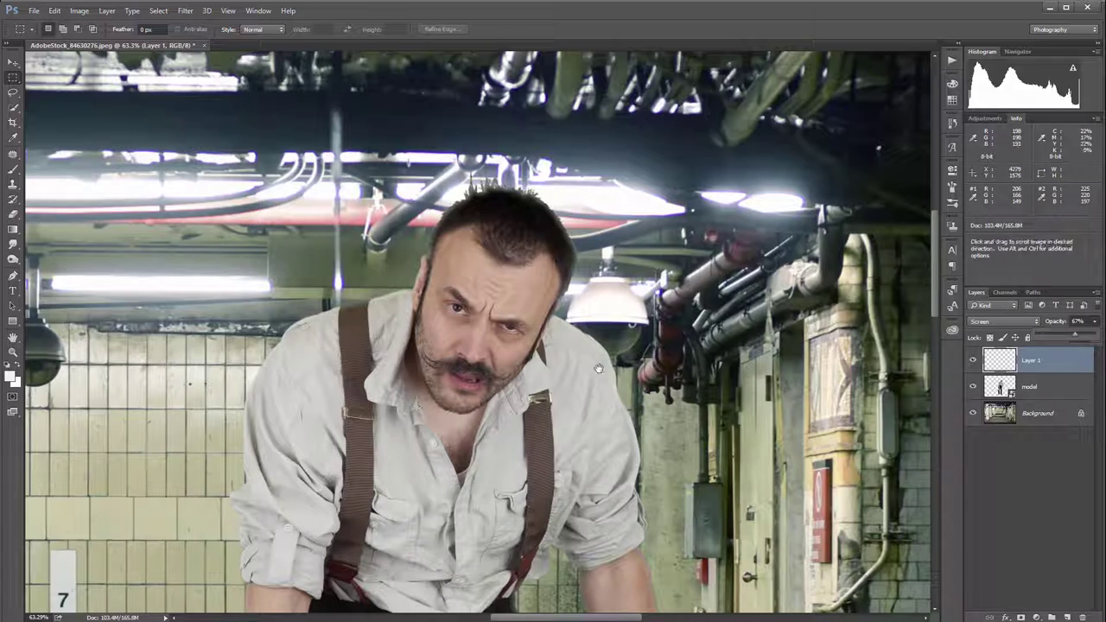
- Add a layer mask to Layer 1 and ready a soft 60 px brush with swapped colours
{"action": "scroll", "coordinate": [536, 377], "scroll_direction": "down", "scroll_amount": 4}
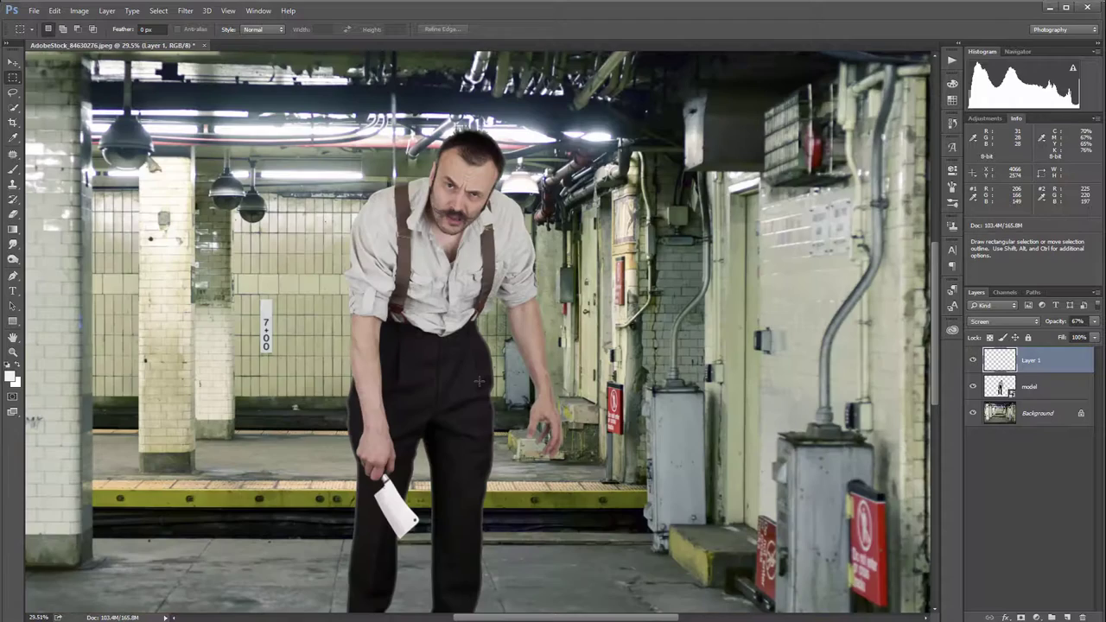
{"action": "scroll", "coordinate": [478, 380], "scroll_direction": "down", "scroll_amount": 2}
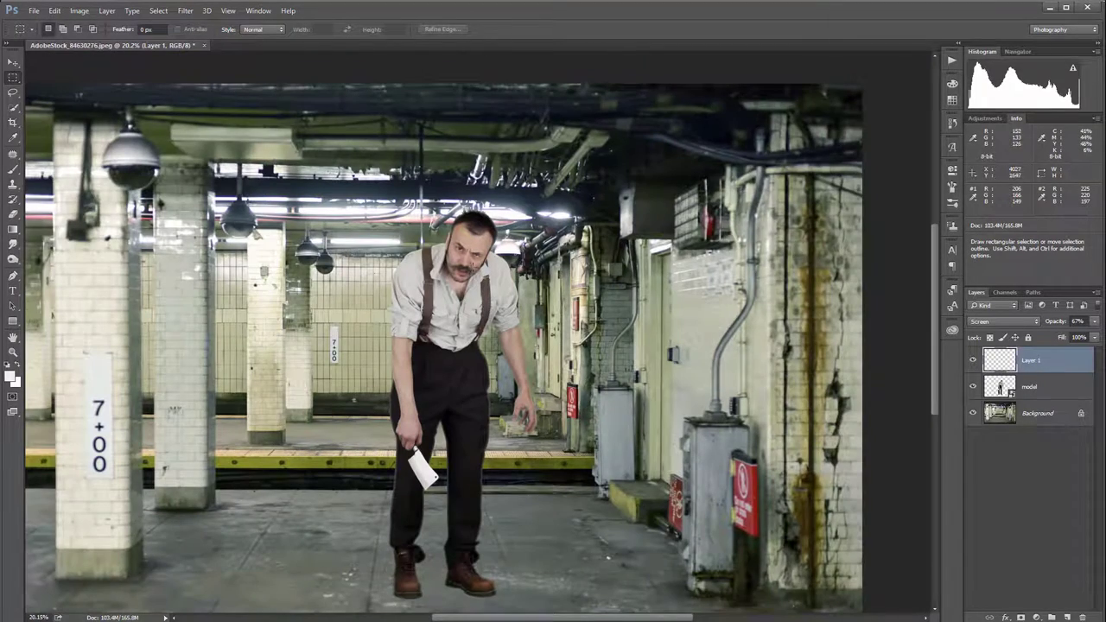
{"action": "scroll", "coordinate": [468, 251], "scroll_direction": "up", "scroll_amount": 4}
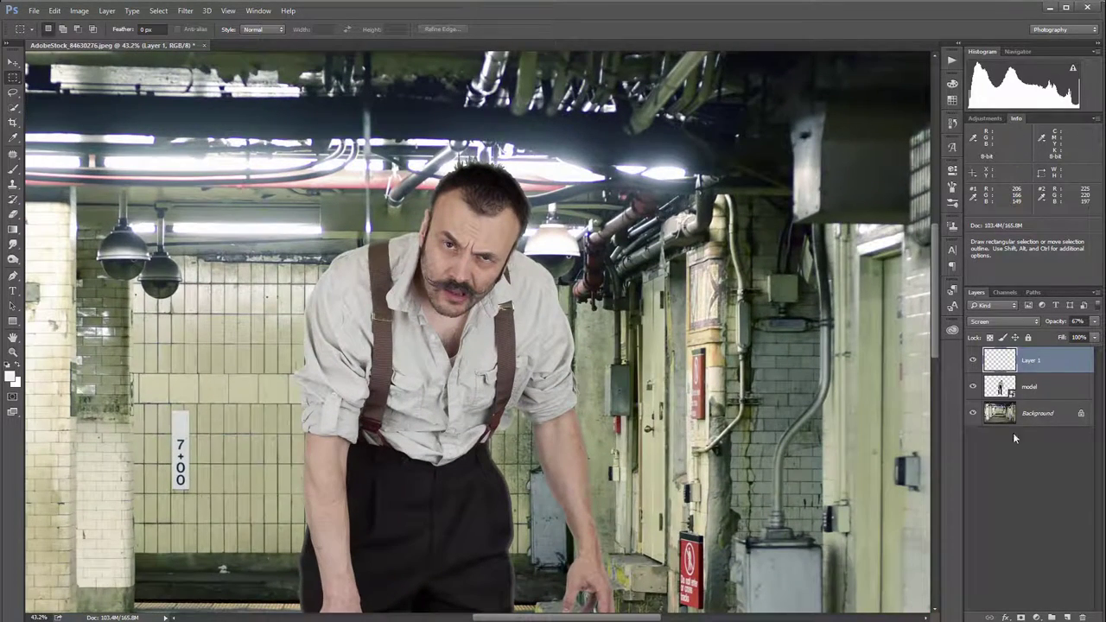
{"action": "left_click", "coordinate": [1021, 617]}
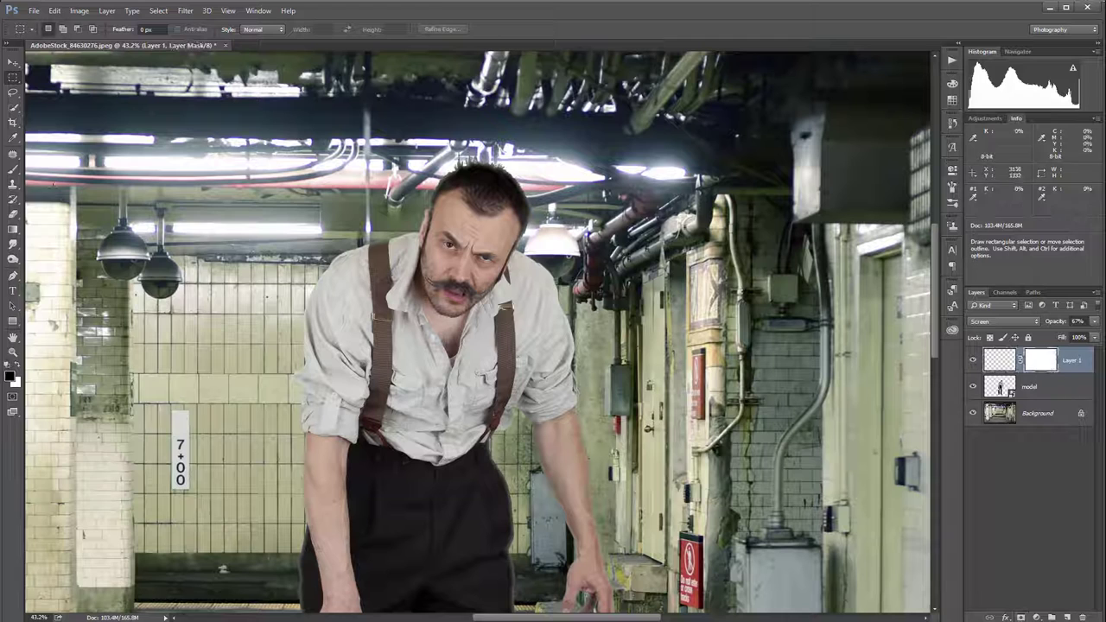
{"action": "left_click", "coordinate": [12, 172]}
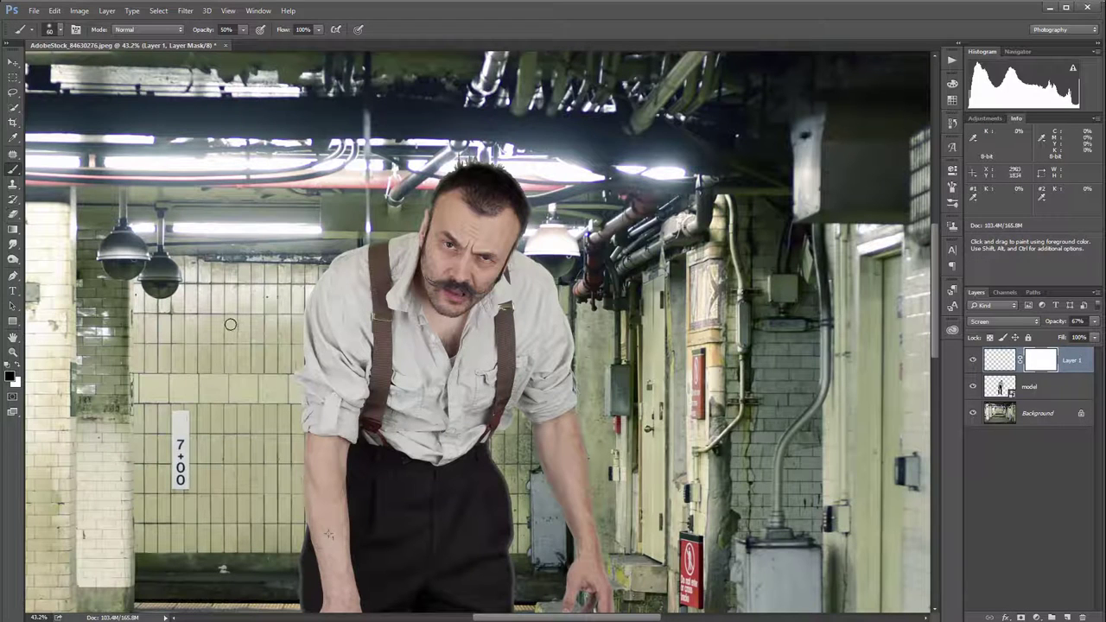
{"action": "key", "text": "x"}
{"action": "right_click", "coordinate": [380, 338]}
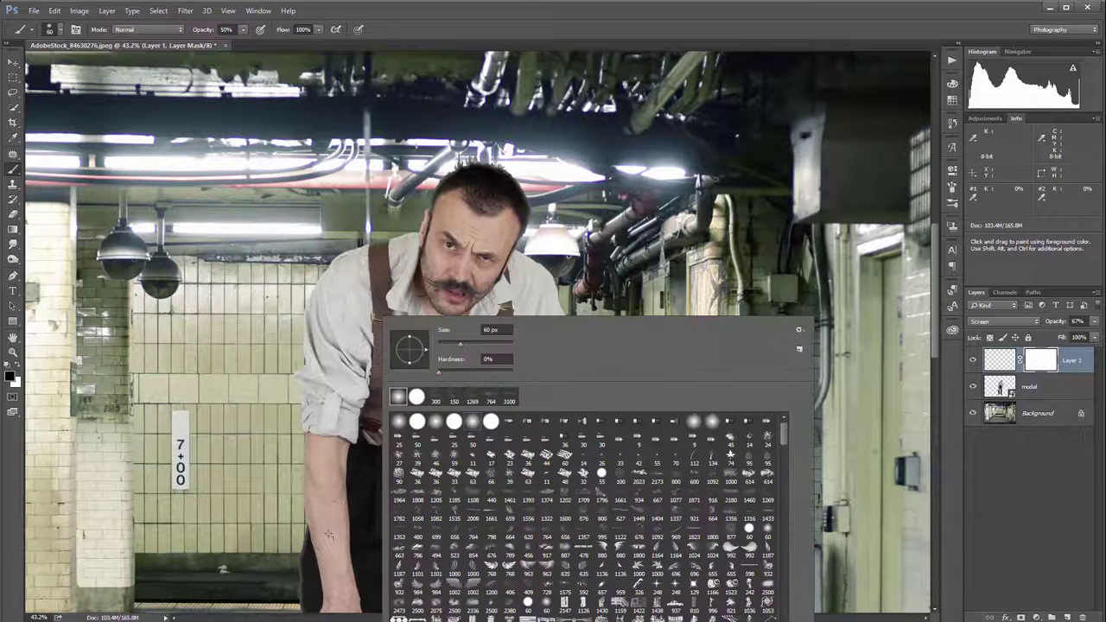
- Set the brush opacity to 75% and enlarge the brush
{"action": "left_click", "coordinate": [244, 30]}
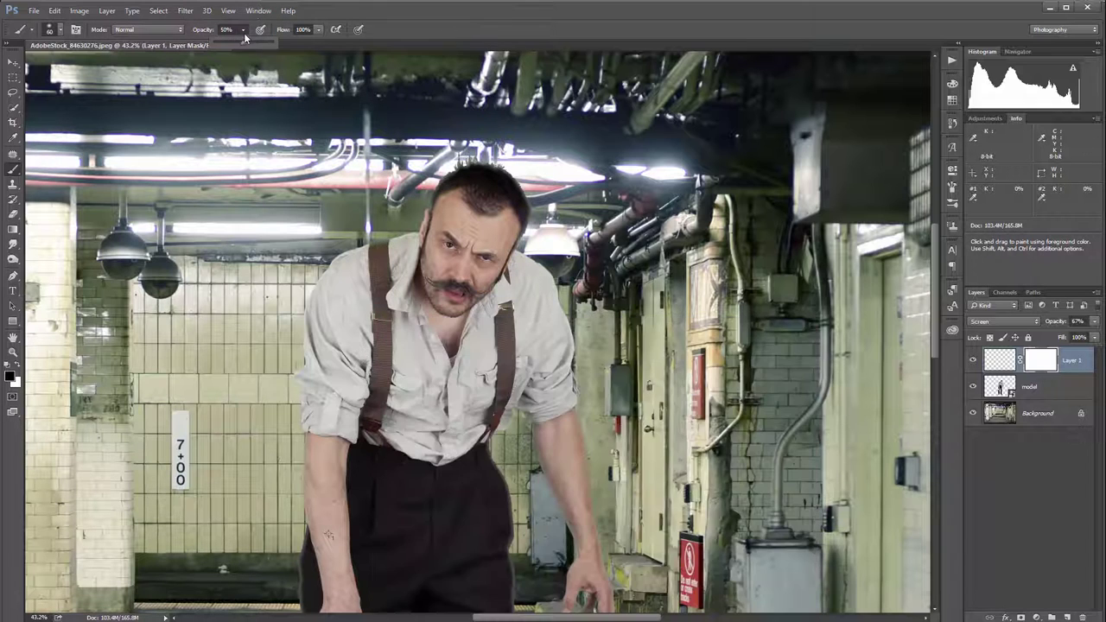
{"action": "left_click_drag", "start_coordinate": [248, 42], "coordinate": [258, 42]}
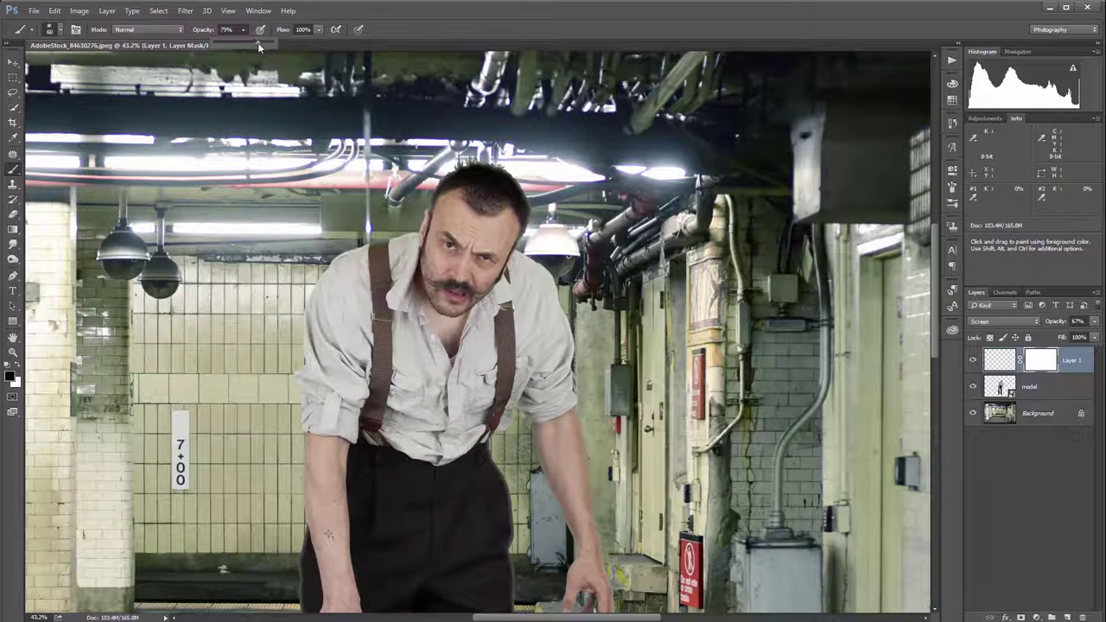
{"action": "left_click", "coordinate": [322, 363]}
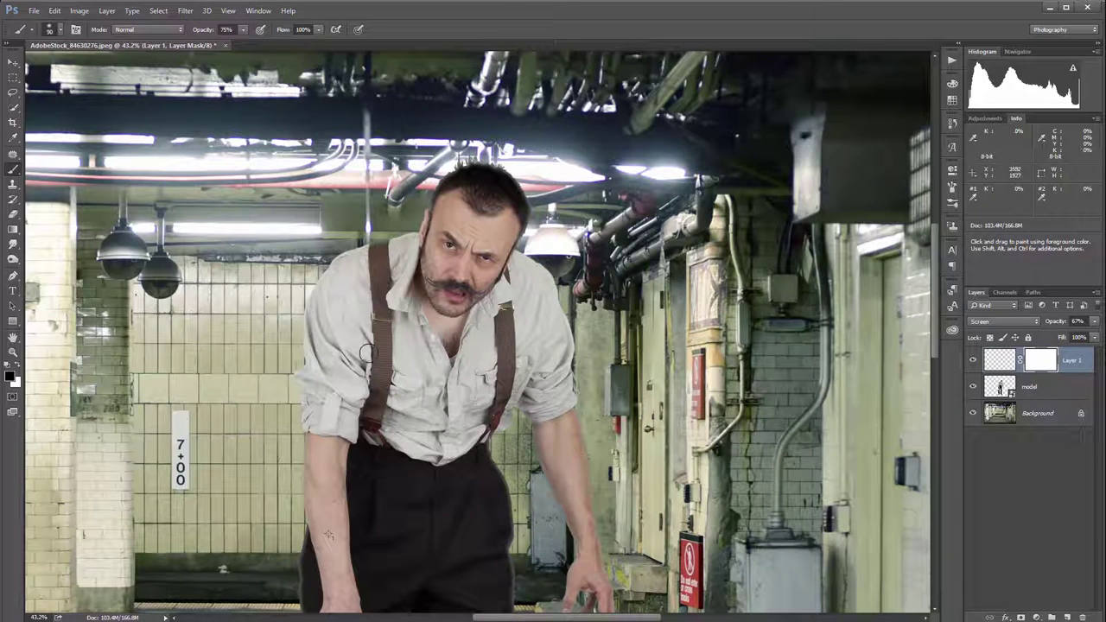
{"action": "key", "text": "bracketright"}
{"action": "key", "text": "bracketright"}
{"action": "key", "text": "bracketright"}
{"action": "key", "text": "bracketright"}
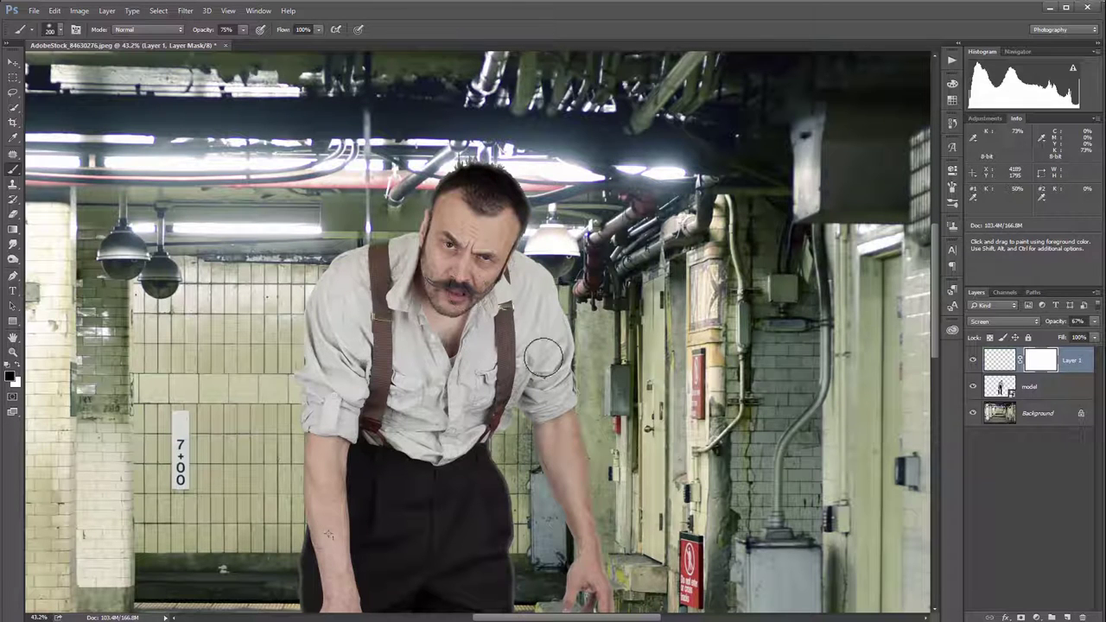
- Paint black on the mask over the man's hand, trousers and boots
{"action": "mouse_move", "coordinate": [579, 577]}
{"action": "left_mouse_down"}
{"action": "mouse_move", "coordinate": [576, 464]}
{"action": "mouse_move", "coordinate": [622, 544]}
{"action": "left_mouse_up"}
{"action": "scroll", "coordinate": [623, 544], "scroll_direction": "down", "scroll_amount": 3}
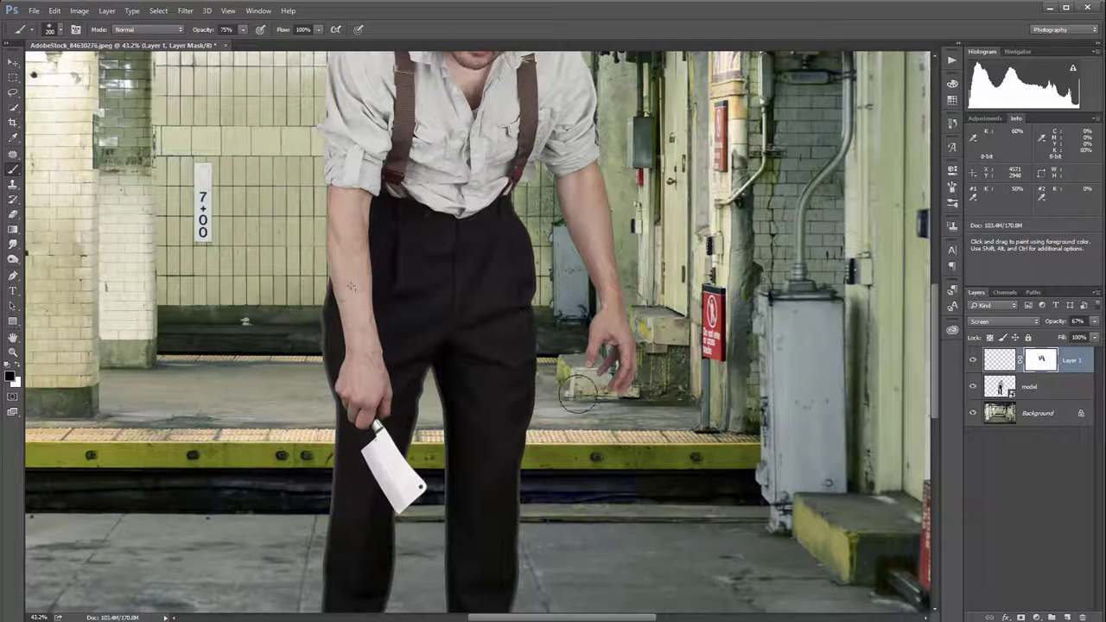
{"action": "scroll", "coordinate": [363, 412], "scroll_direction": "down", "scroll_amount": 5}
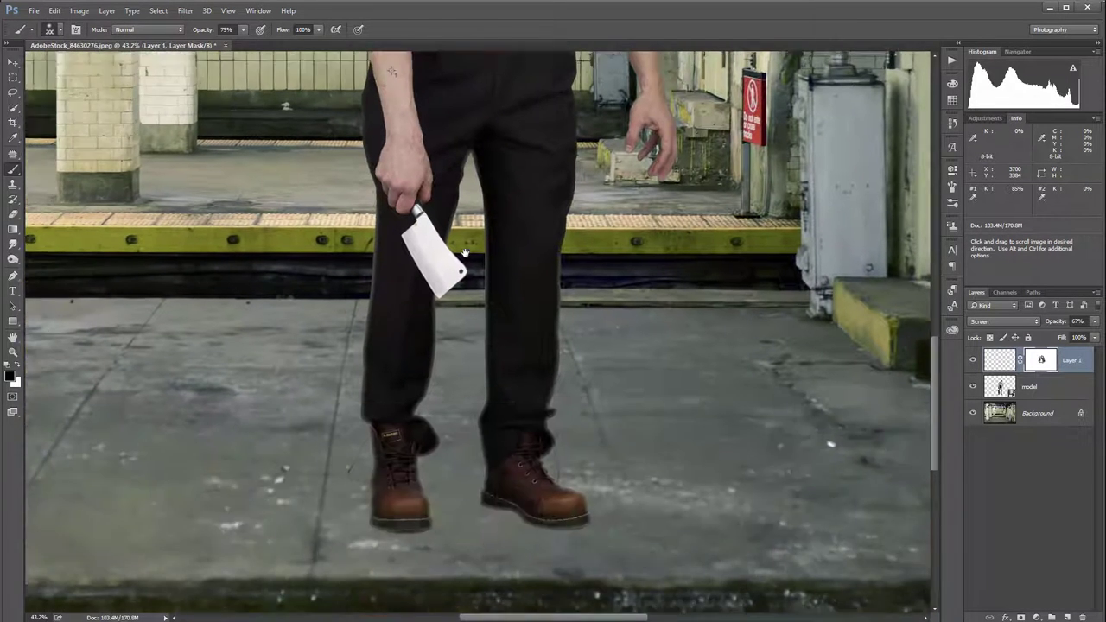
{"action": "left_click_drag", "start_coordinate": [388, 183], "coordinate": [361, 457]}
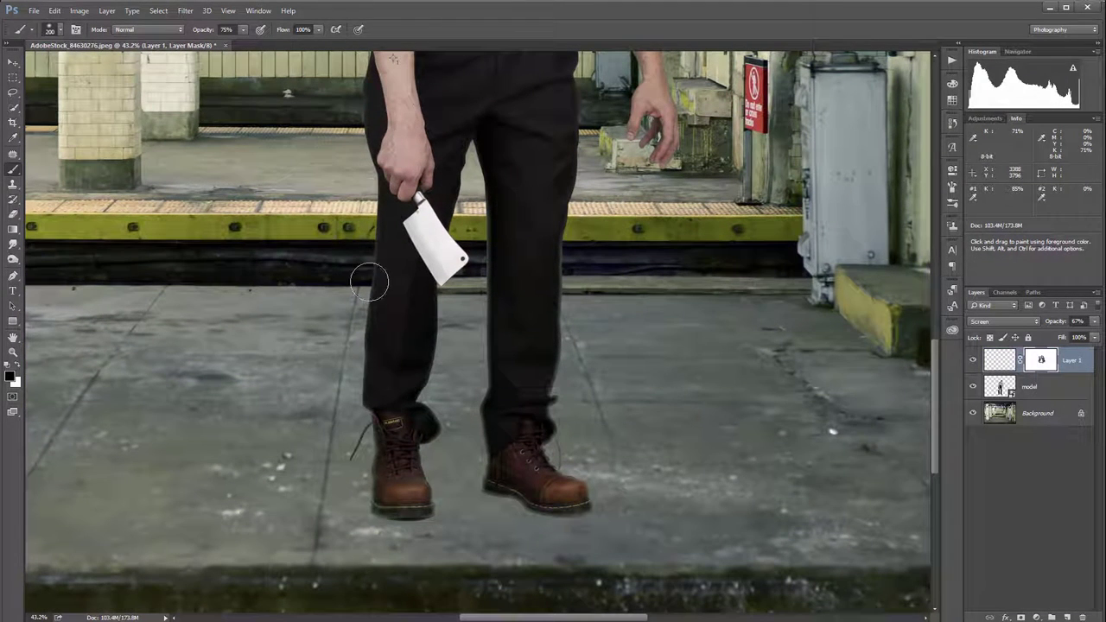
{"action": "mouse_move", "coordinate": [391, 502]}
{"action": "left_mouse_down"}
{"action": "mouse_move", "coordinate": [570, 497]}
{"action": "mouse_move", "coordinate": [511, 262]}
{"action": "mouse_move", "coordinate": [548, 176]}
{"action": "mouse_move", "coordinate": [467, 82]}
{"action": "left_mouse_up"}
{"action": "key", "text": "space"}
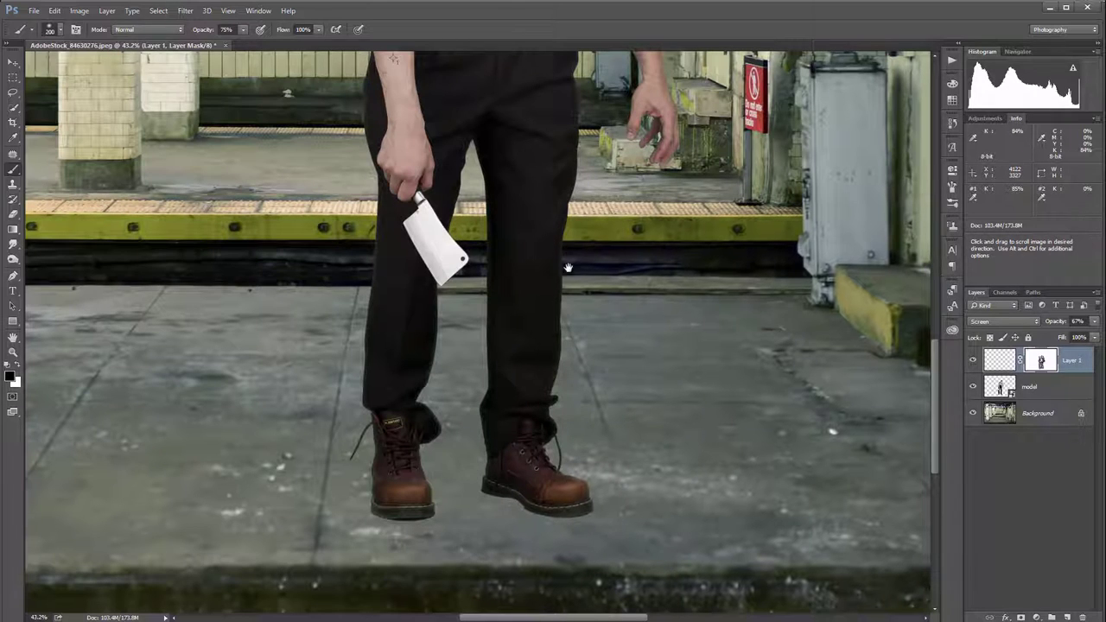
{"action": "left_click_drag", "start_coordinate": [567, 245], "coordinate": [526, 408]}
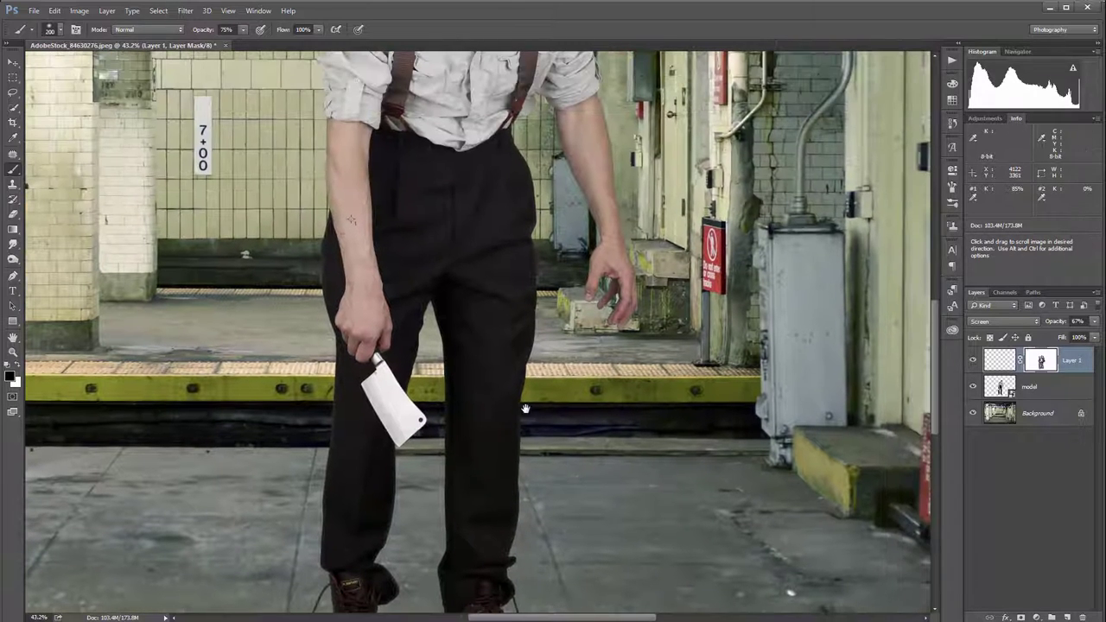
- View Layer 1's mask on its own to check the strokes, then return to the composite
{"action": "left_click", "coordinate": [1040, 362], "text": "alt"}
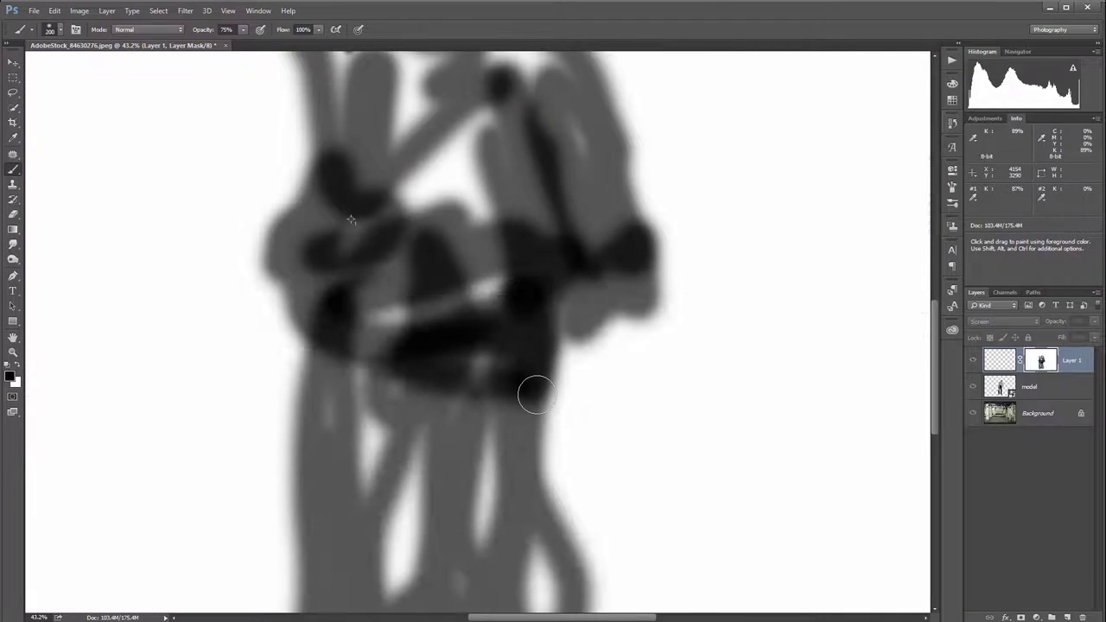
{"action": "key", "text": "space"}
{"action": "mouse_move", "coordinate": [536, 395]}
{"action": "left_mouse_down"}
{"action": "mouse_move", "coordinate": [605, 444]}
{"action": "mouse_move", "coordinate": [605, 408]}
{"action": "mouse_move", "coordinate": [551, 409]}
{"action": "left_mouse_up"}
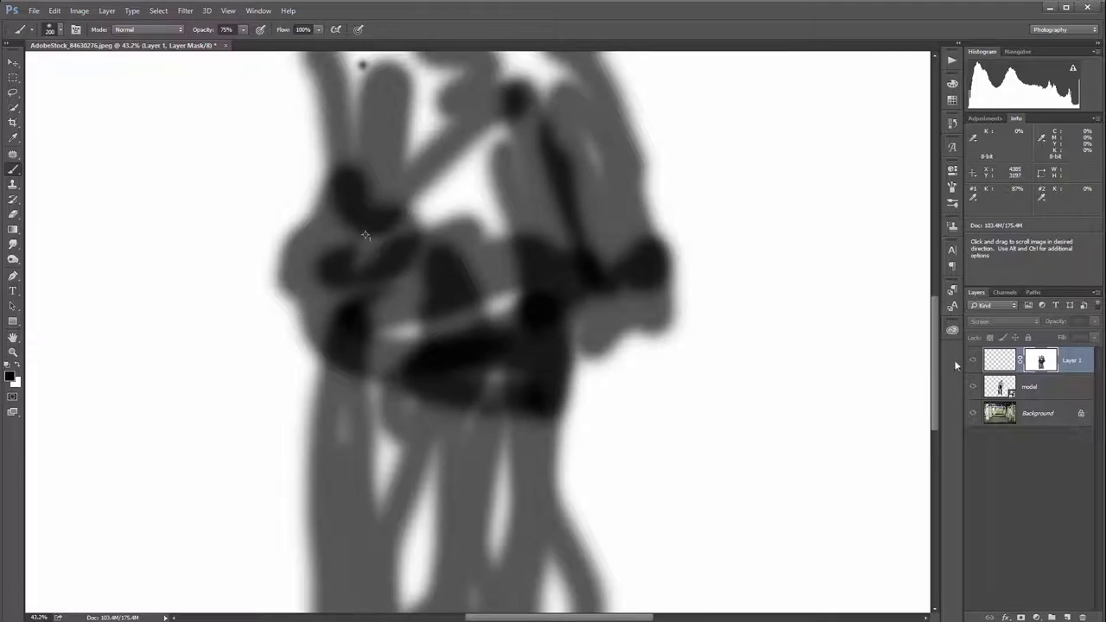
{"action": "left_click", "coordinate": [1041, 363], "text": "alt"}
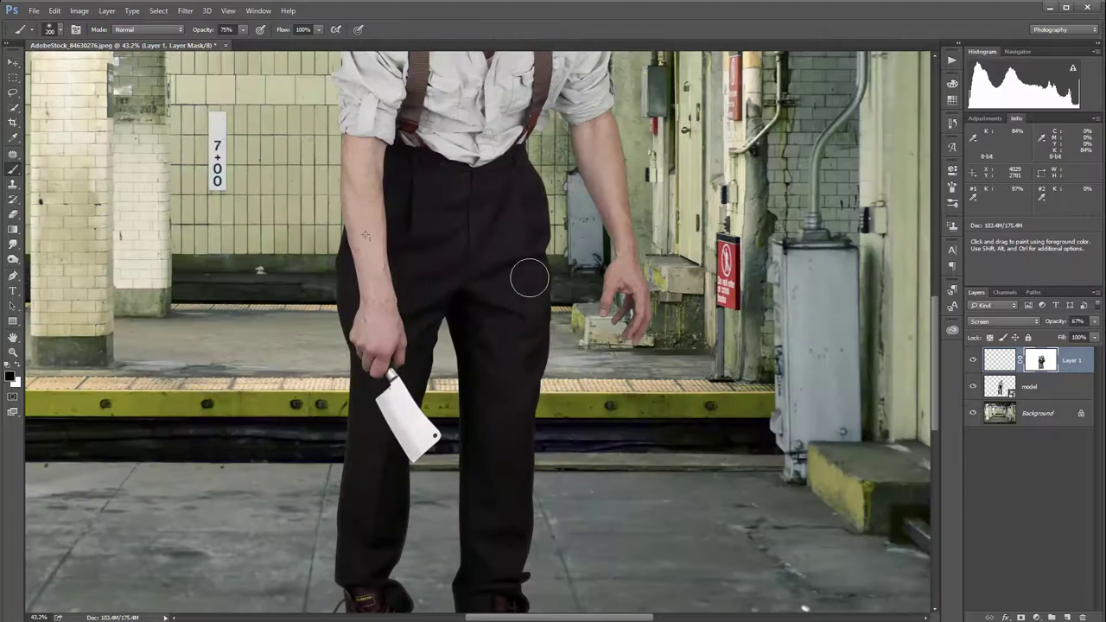
- Zoom on the head and faintly paint the mask along the hairline at 30% and 10% opacity
{"action": "scroll", "coordinate": [385, 396], "scroll_direction": "up", "scroll_amount": 5}
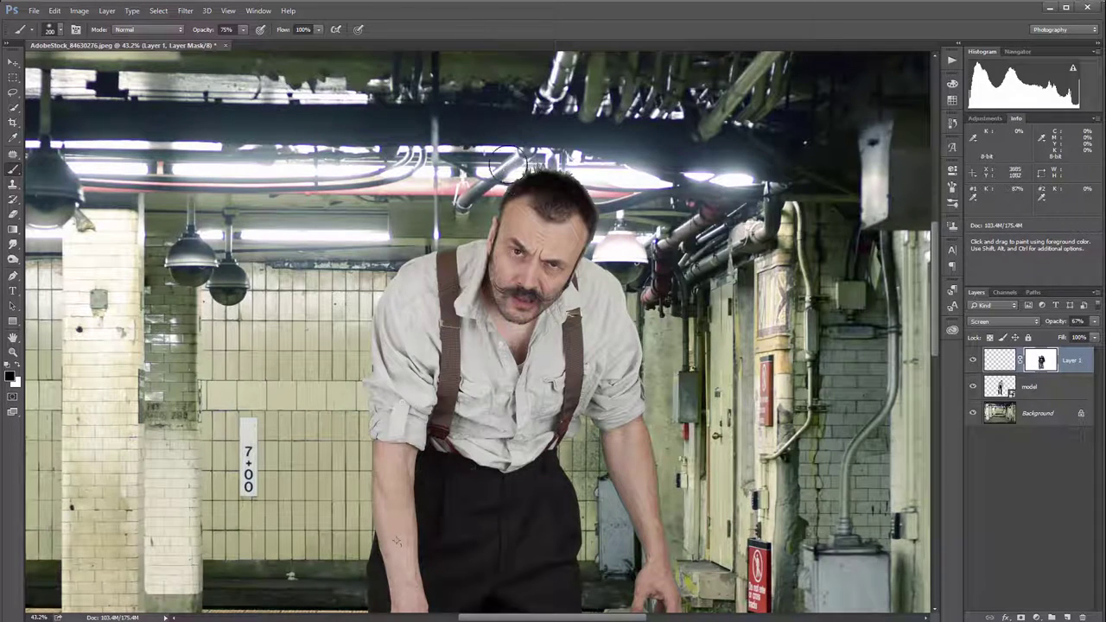
{"action": "scroll", "coordinate": [538, 183], "scroll_direction": "up", "scroll_amount": 2}
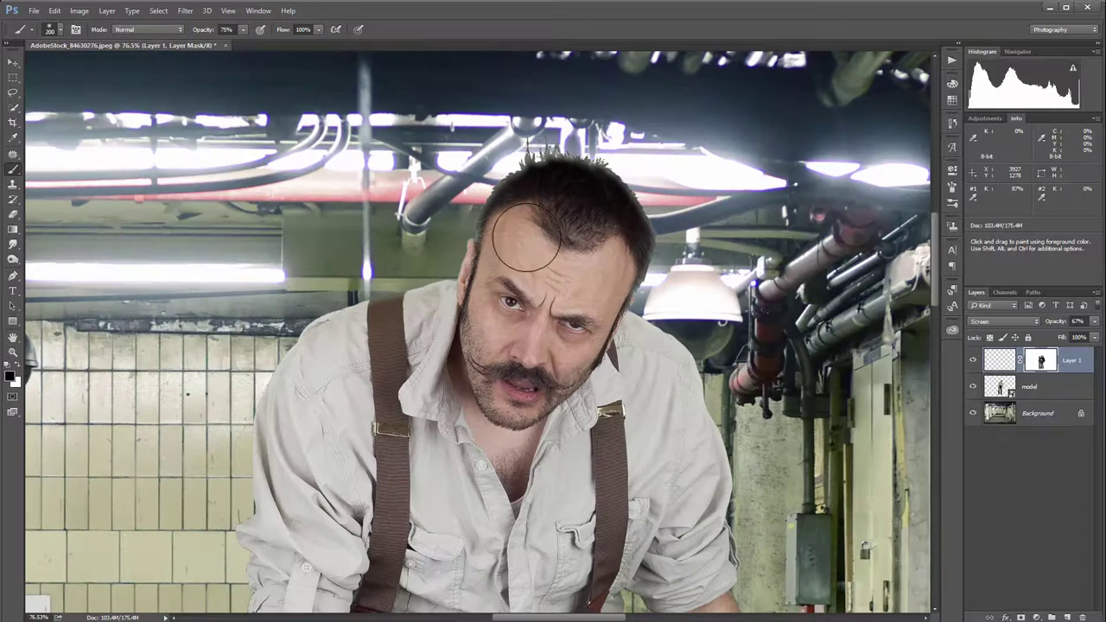
{"action": "key", "text": "bracketleft"}
{"action": "key", "text": "bracketleft"}
{"action": "key", "text": "bracketleft"}
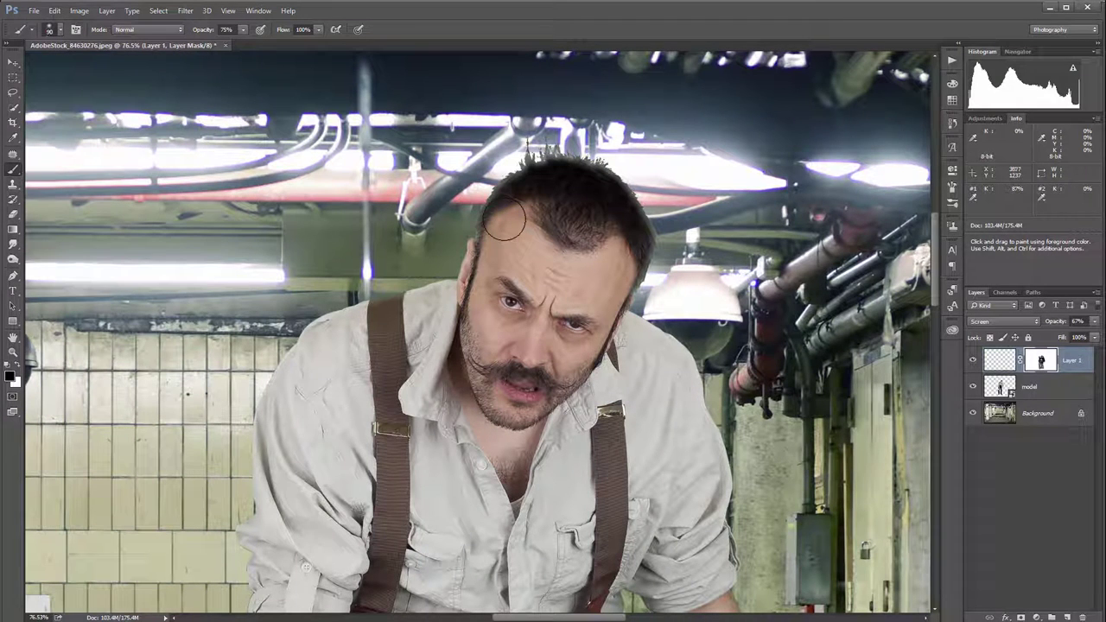
{"action": "key", "text": "3"}
{"action": "mouse_move", "coordinate": [505, 221]}
{"action": "left_mouse_down"}
{"action": "mouse_move", "coordinate": [514, 216]}
{"action": "mouse_move", "coordinate": [484, 234]}
{"action": "mouse_move", "coordinate": [476, 255]}
{"action": "left_mouse_up"}
{"action": "key", "text": "1"}
{"action": "mouse_move", "coordinate": [598, 257]}
{"action": "left_mouse_down"}
{"action": "mouse_move", "coordinate": [624, 214]}
{"action": "mouse_move", "coordinate": [632, 249]}
{"action": "mouse_move", "coordinate": [647, 260]}
{"action": "mouse_move", "coordinate": [653, 247]}
{"action": "mouse_move", "coordinate": [620, 289]}
{"action": "mouse_move", "coordinate": [659, 253]}
{"action": "mouse_move", "coordinate": [623, 331]}
{"action": "mouse_move", "coordinate": [635, 227]}
{"action": "mouse_move", "coordinate": [666, 221]}
{"action": "mouse_move", "coordinate": [614, 233]}
{"action": "mouse_move", "coordinate": [618, 190]}
{"action": "mouse_move", "coordinate": [545, 172]}
{"action": "mouse_move", "coordinate": [490, 259]}
{"action": "left_mouse_up"}
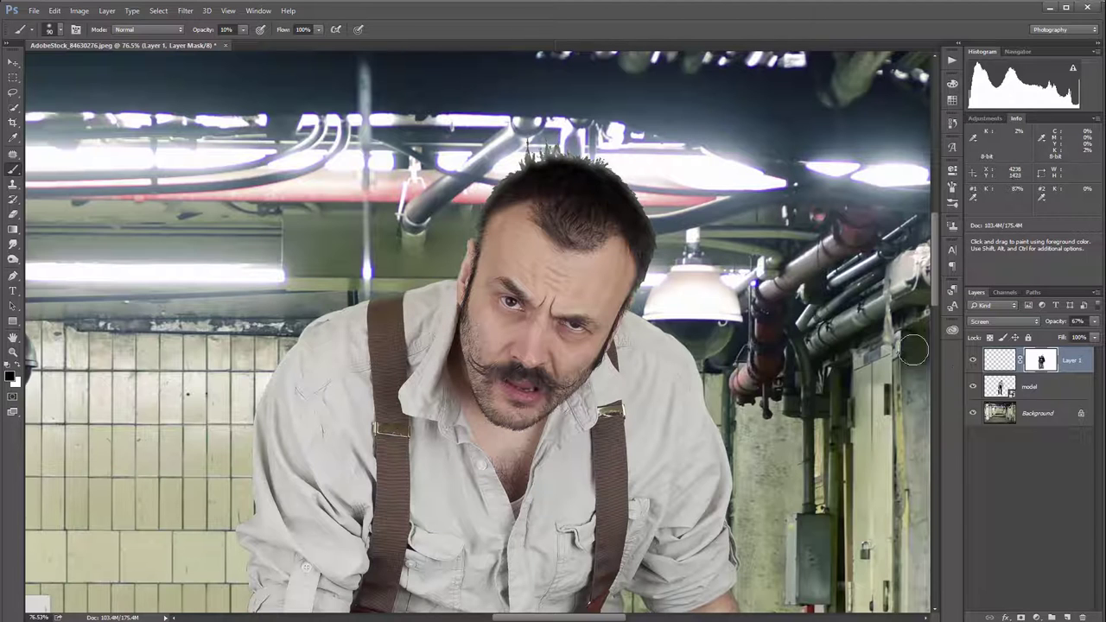
- Select Layer 1's pixel thumbnail instead of its mask and keep the layer opacity at 67%
{"action": "left_click", "coordinate": [998, 363]}
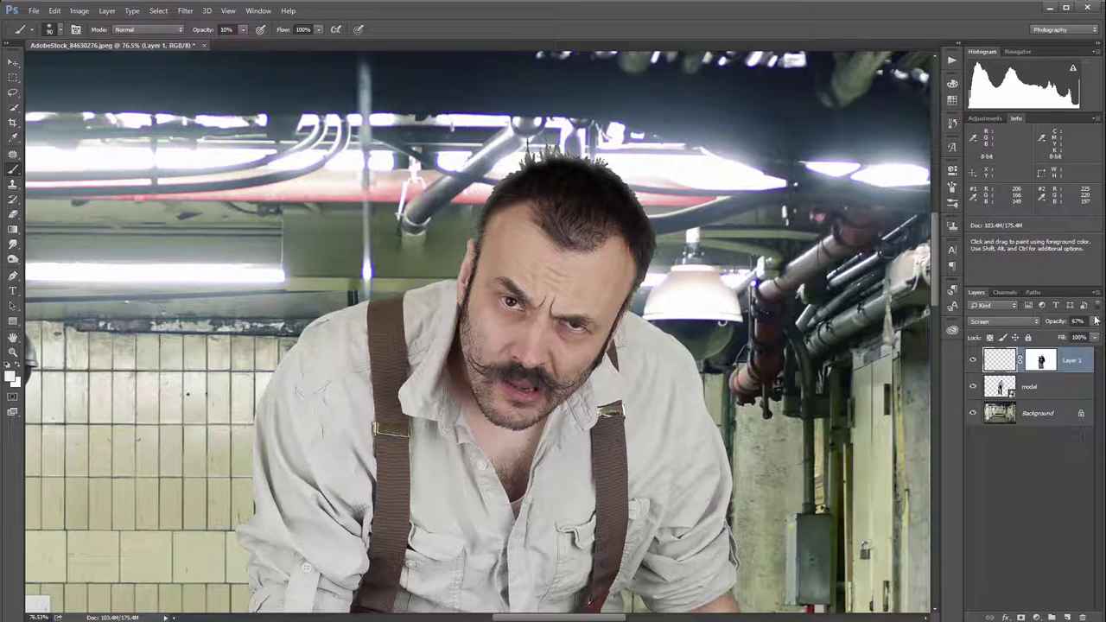
{"action": "left_click_drag", "start_coordinate": [1095, 322], "coordinate": [1079, 337]}
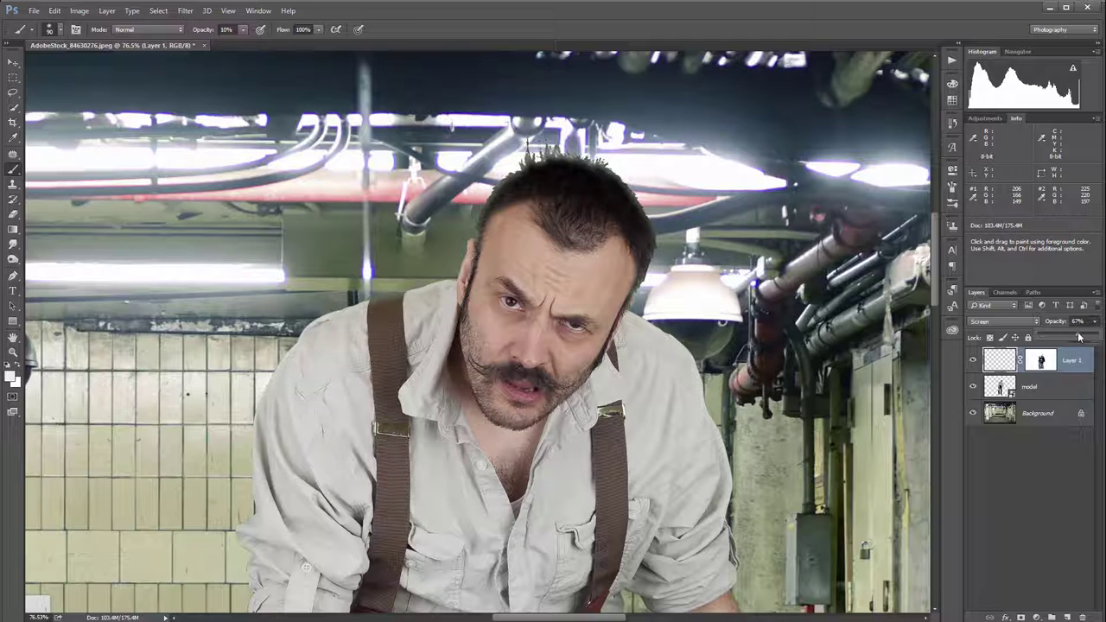